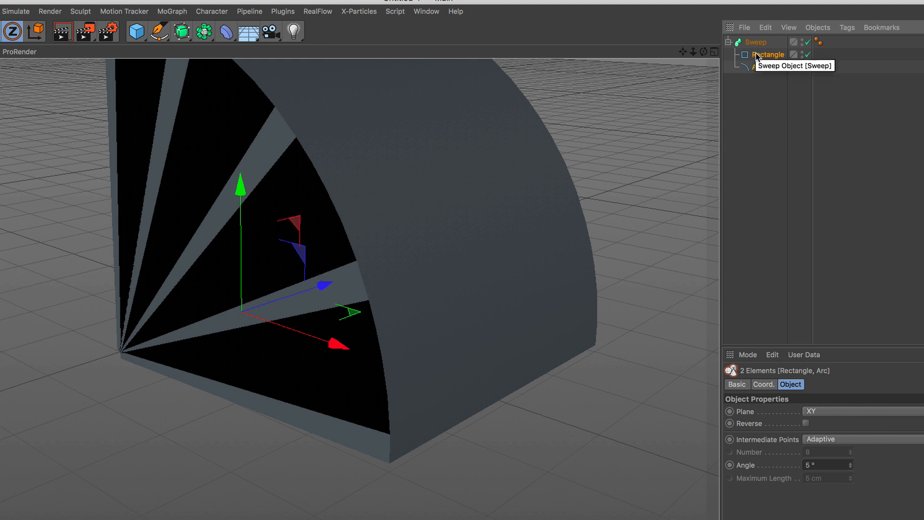
# Set the sweep's rectangle profile to 75 cm wide and 60 cm high.
pyautogui.click(757, 88)
pyautogui.click(754, 59)
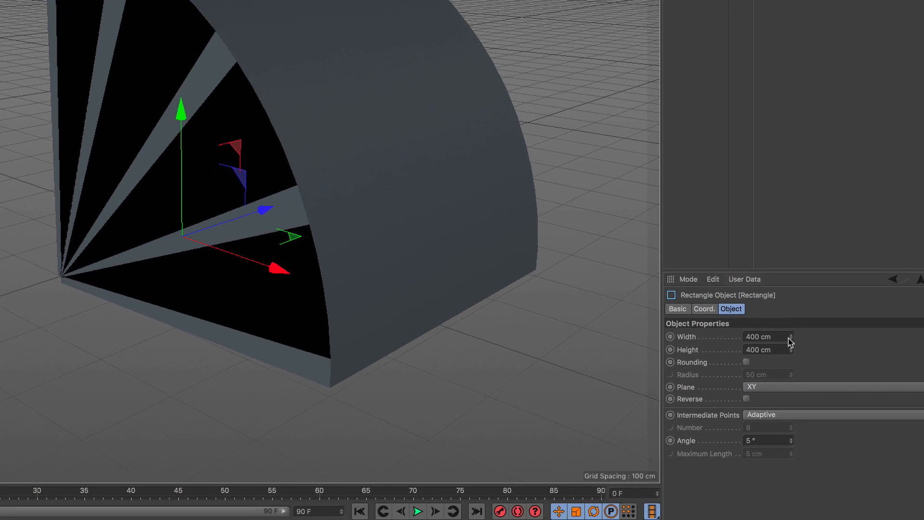
pyautogui.moveTo(790, 342); pyautogui.dragTo(754, 353)
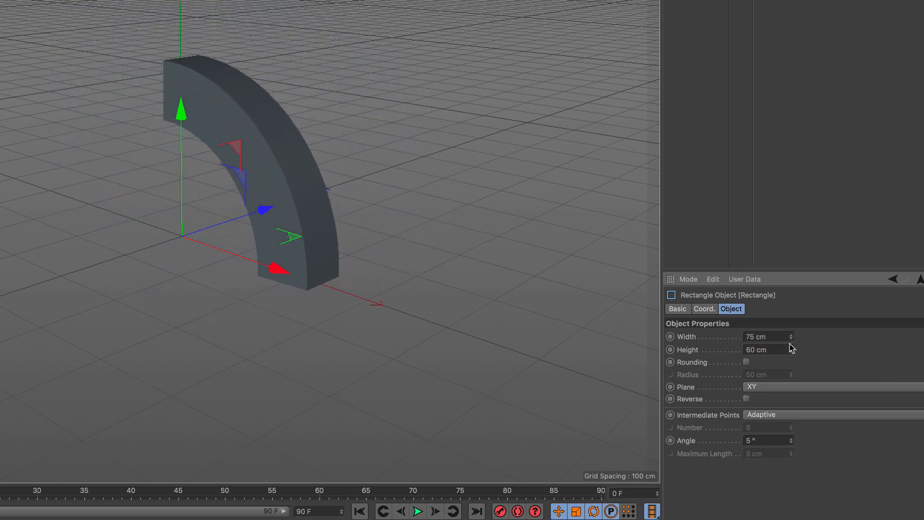
# Taper the sweep by lowering the start point of its Scale curve to 0.
pyautogui.scroll(5, 377, 169)
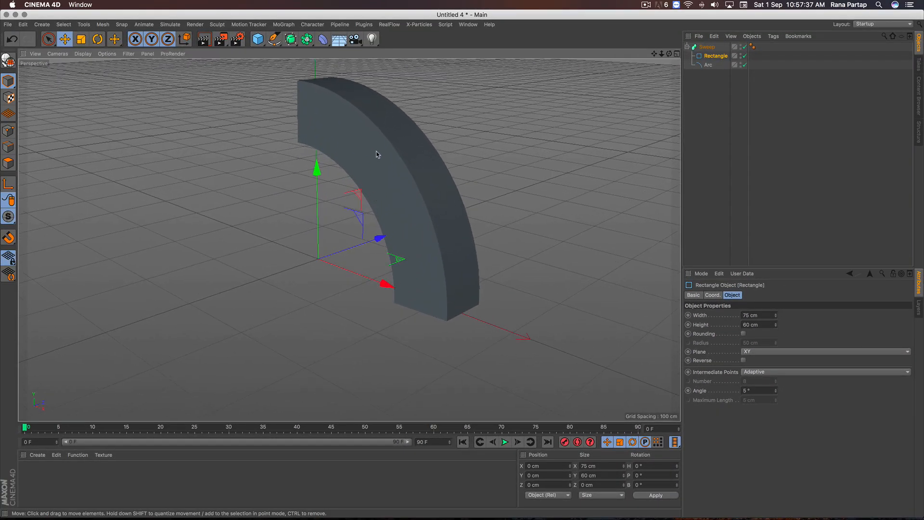
pyautogui.keyDown('alt'); pyautogui.moveTo(377, 154); pyautogui.dragTo(397, 190); pyautogui.keyUp('alt')
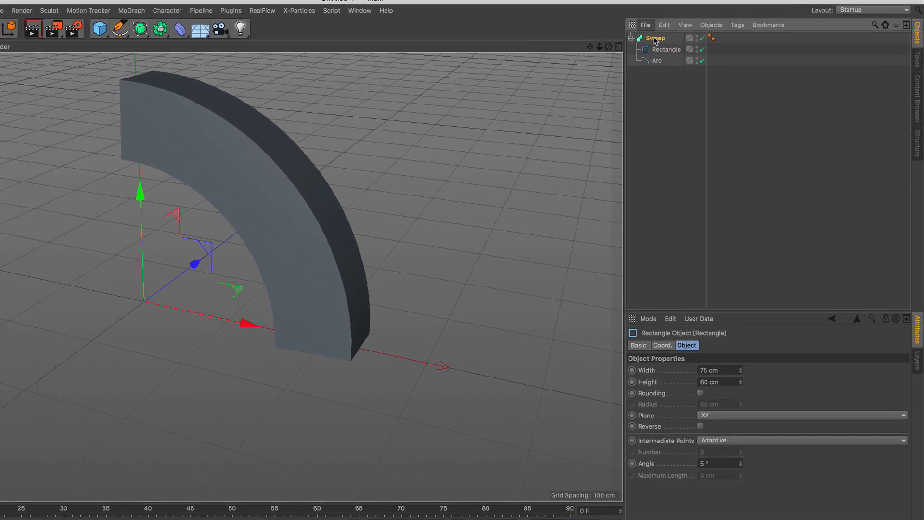
pyautogui.click(707, 47)
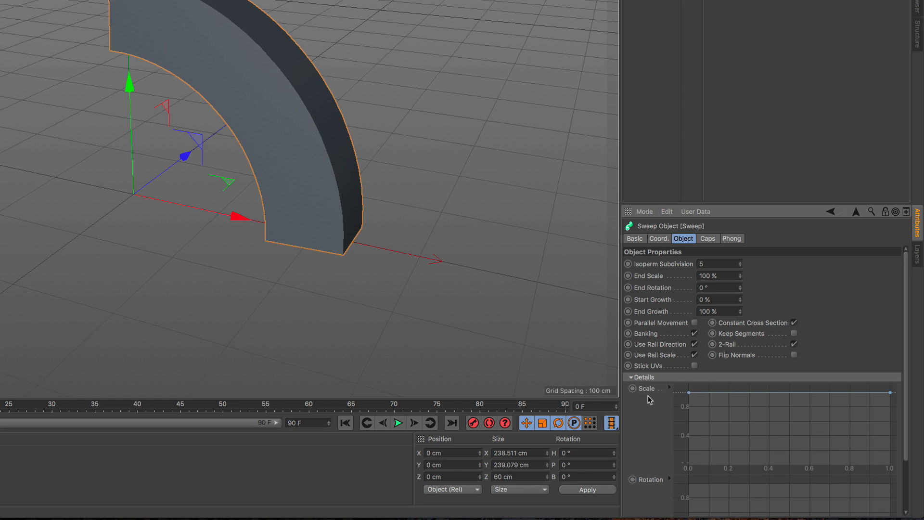
pyautogui.moveTo(690, 393); pyautogui.dragTo(684, 472)
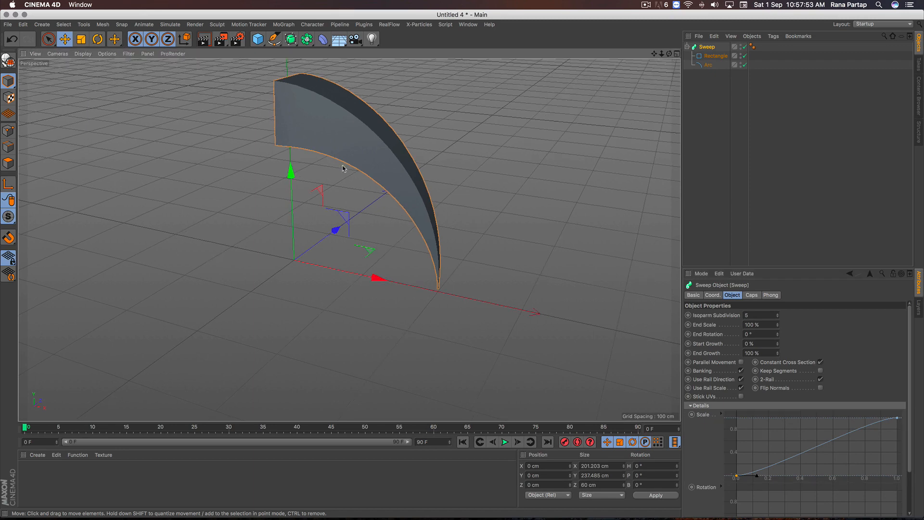
# Add a MoGraph Cloner object and make the sweep its child.
pyautogui.scroll(-2, 343, 168)
pyautogui.keyDown('alt'); pyautogui.moveTo(342, 179); pyautogui.dragTo(351, 208, button='middle'); pyautogui.keyUp('alt')
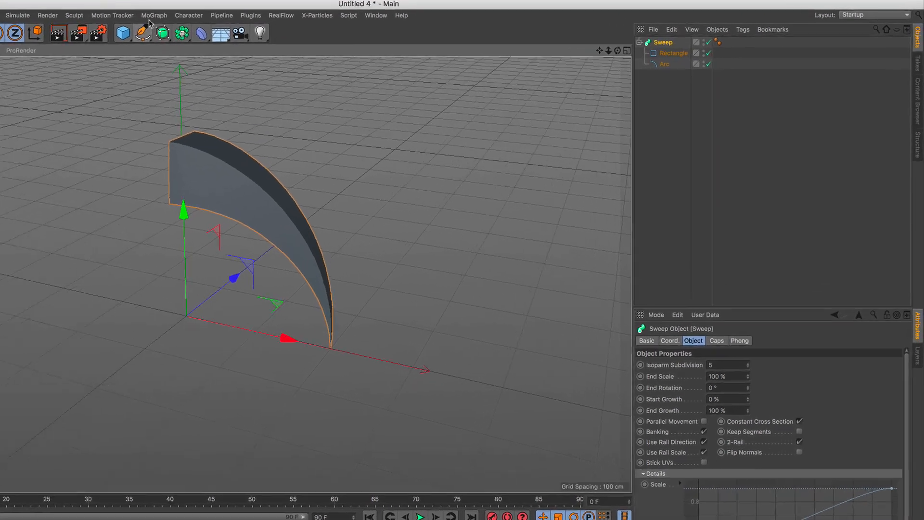
pyautogui.click(282, 25)
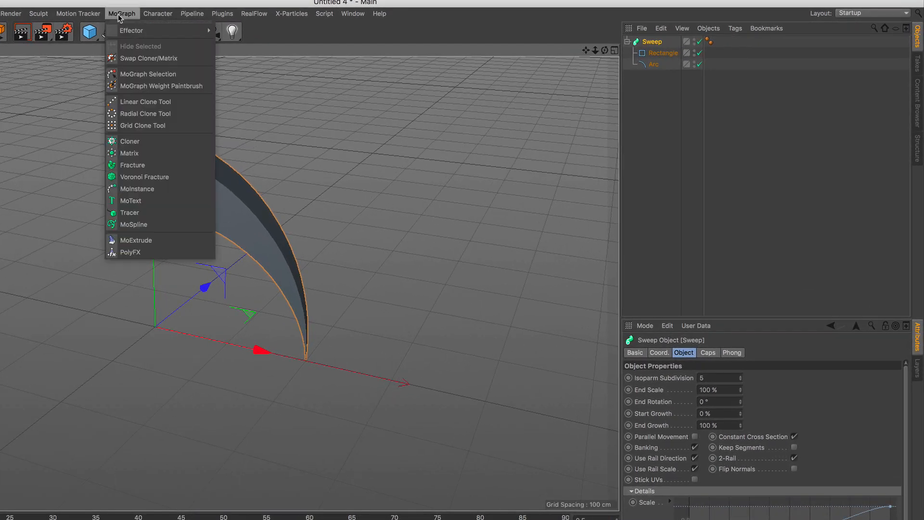
pyautogui.click(168, 149)
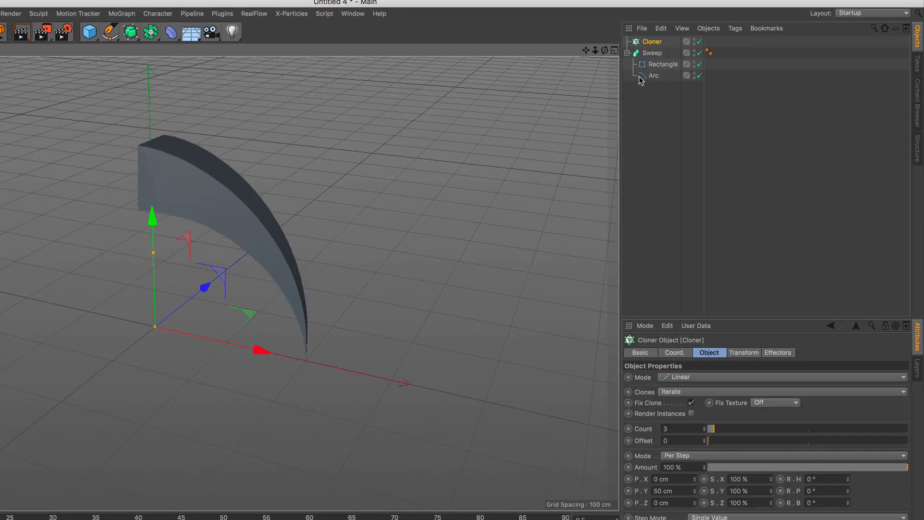
pyautogui.click(628, 53)
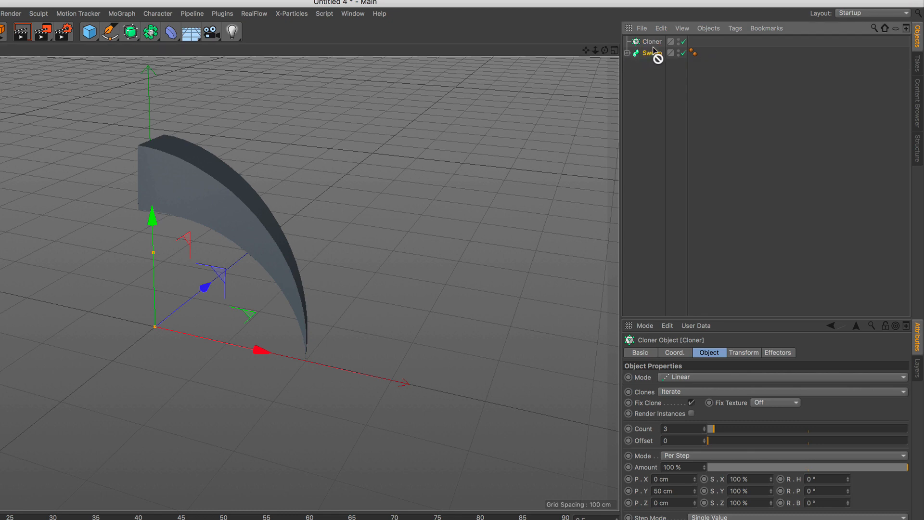
pyautogui.moveTo(653, 47); pyautogui.dragTo(654, 42)
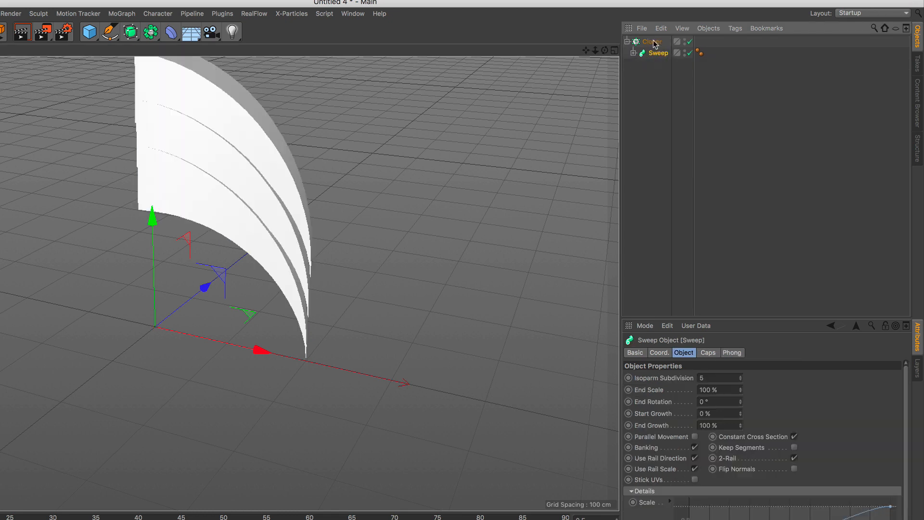
# Change the Cloner's mode to Radial.
pyautogui.click(654, 43)
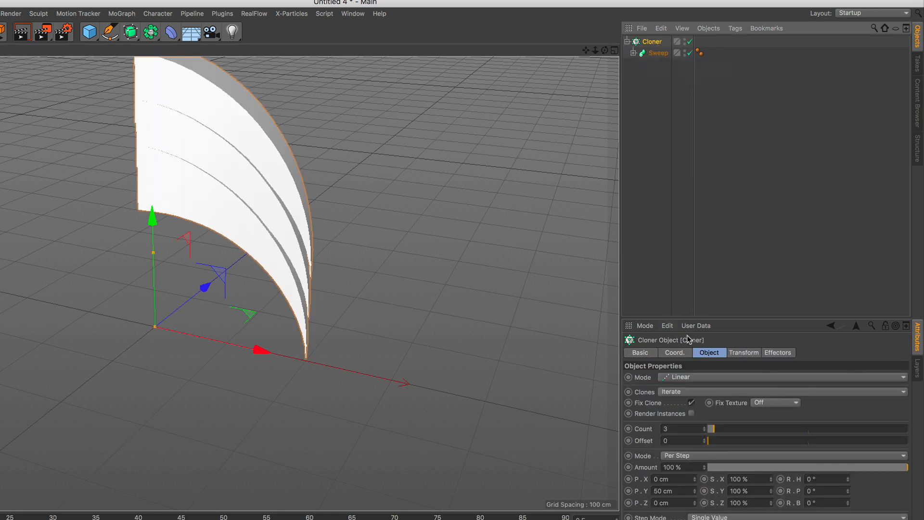
pyautogui.click(706, 354)
pyautogui.click(704, 377)
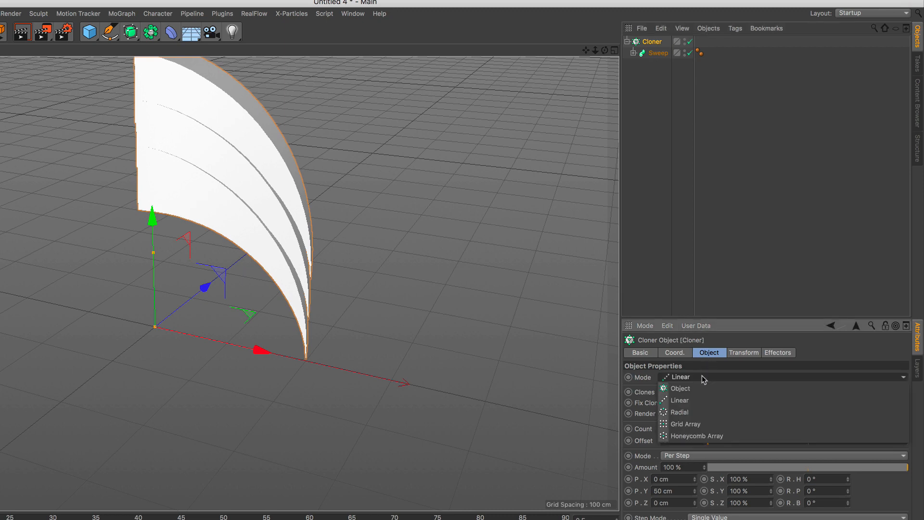
pyautogui.click(699, 406)
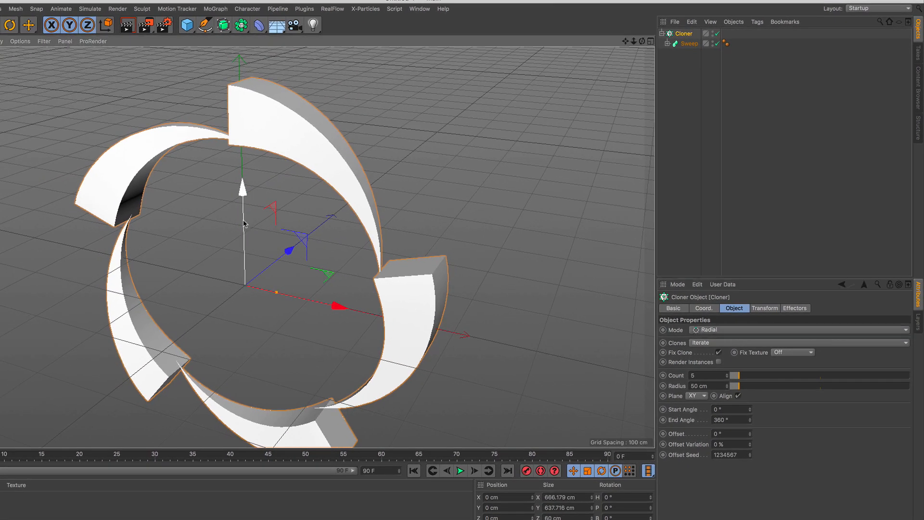
# Set the radial Cloner's radius to 0 cm and offset its clones by -200 cm in X.
pyautogui.scroll(-4, 208, 234)
pyautogui.keyDown('alt'); pyautogui.moveTo(183, 319); pyautogui.dragTo(185, 279); pyautogui.keyUp('alt')
pyautogui.keyDown('alt'); pyautogui.moveTo(225, 276); pyautogui.dragTo(291, 158, button='middle'); pyautogui.keyUp('alt')
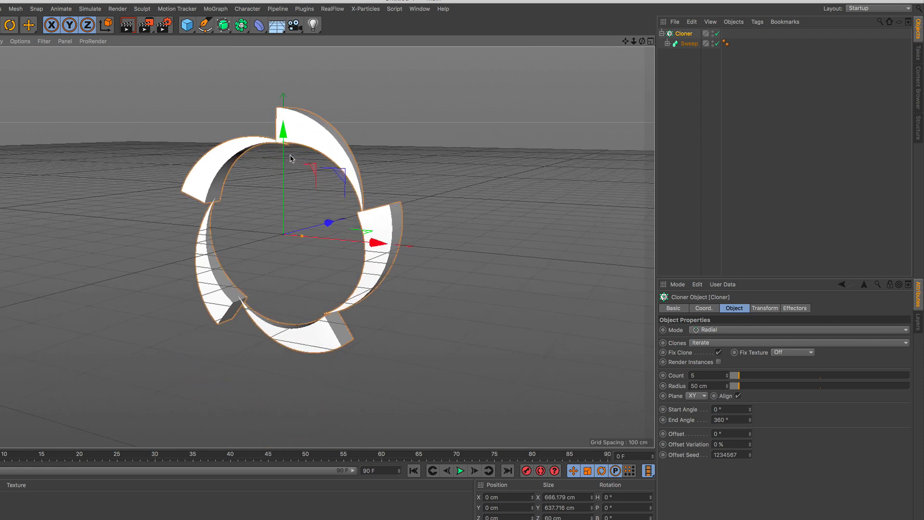
pyautogui.moveTo(742, 383); pyautogui.dragTo(724, 391)
pyautogui.click(765, 308)
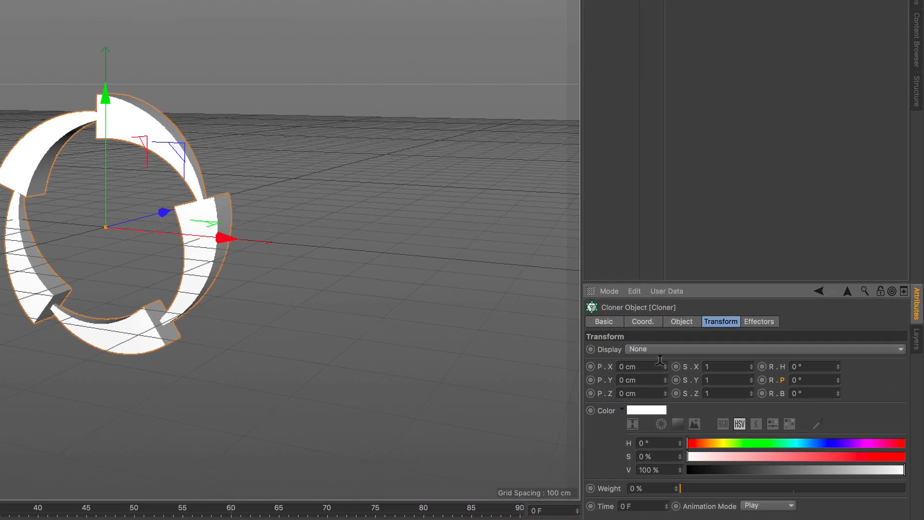
pyautogui.moveTo(667, 370)
pyautogui.mouseDown()
pyautogui.moveTo(619, 370)
pyautogui.moveTo(664, 370)
pyautogui.mouseUp()
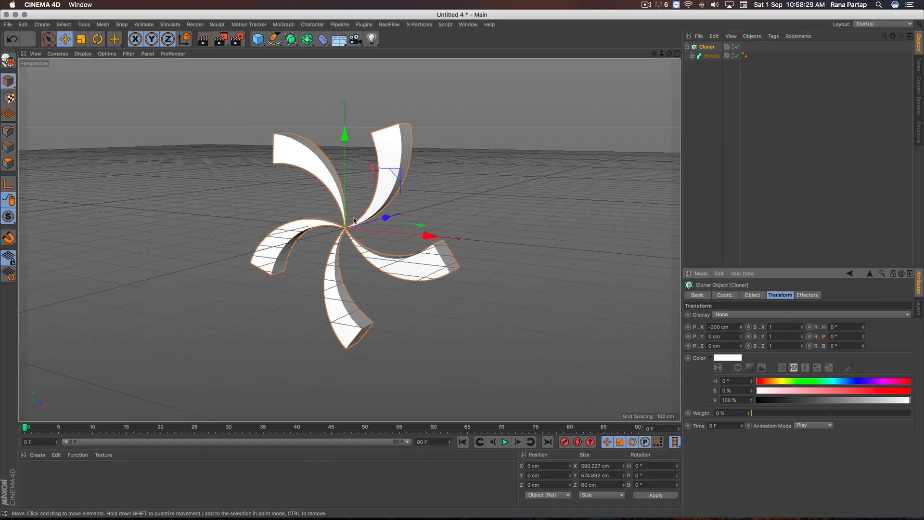
# Set the Cloner's count to 8 clones.
pyautogui.scroll(3, 347, 218)
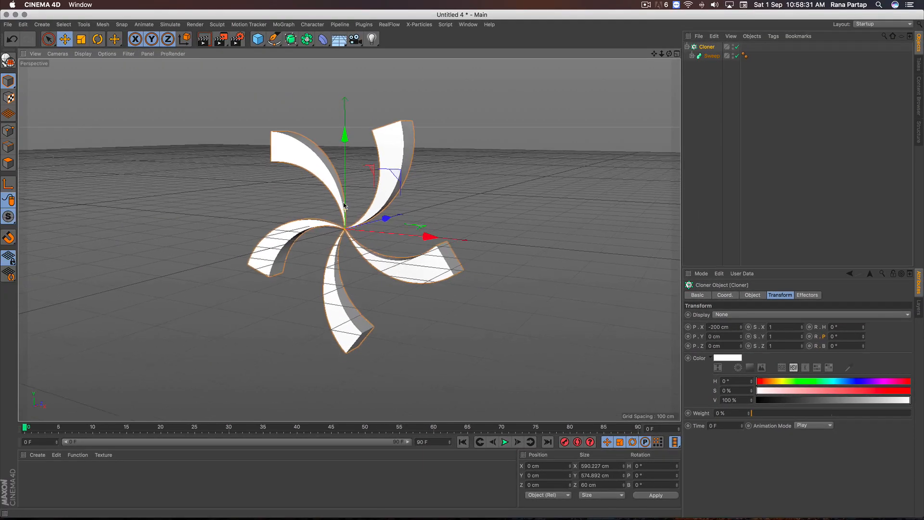
pyautogui.scroll(2, 340, 225)
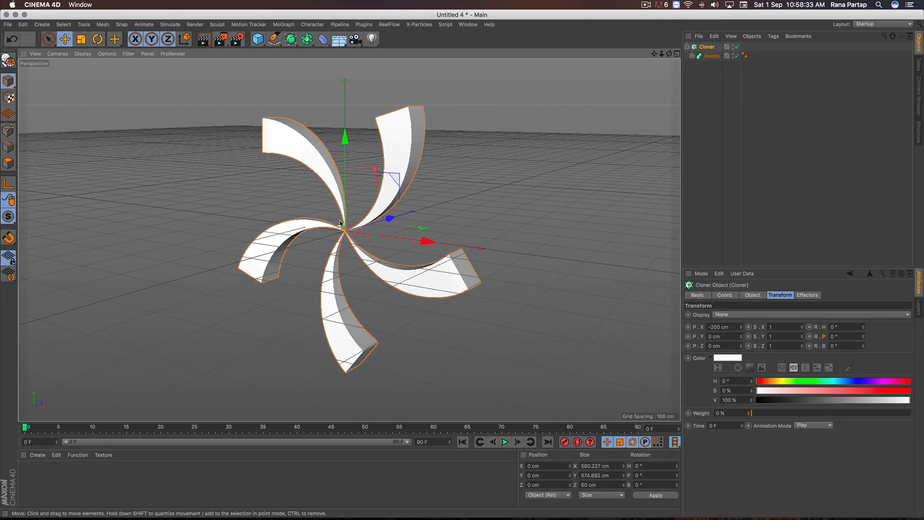
pyautogui.click(753, 295)
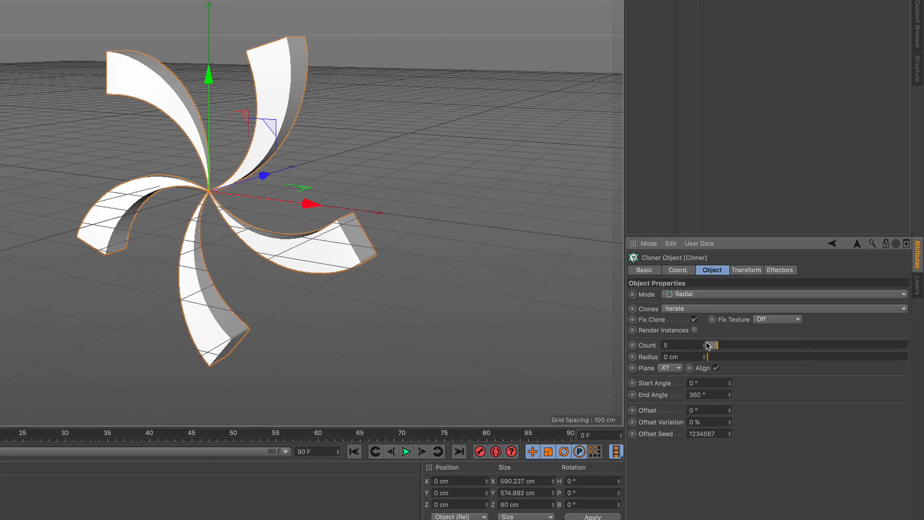
pyautogui.moveTo(705, 344); pyautogui.dragTo(705, 346)
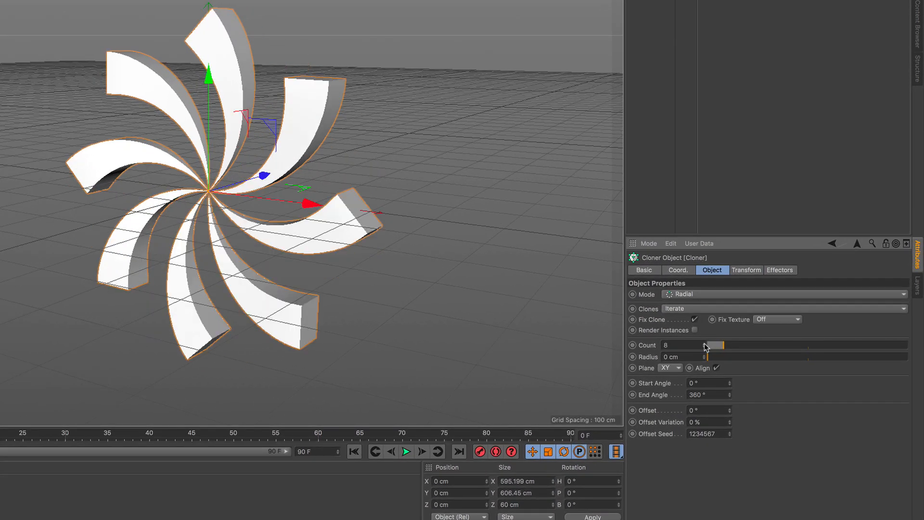
# Duplicate the whole Cloner by copying and pasting it in the scene.
pyautogui.scroll(-5, 190, 231)
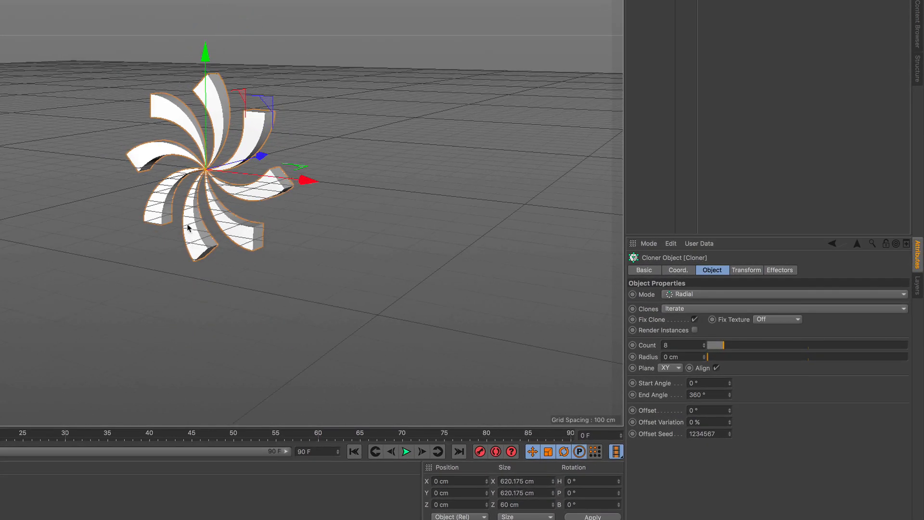
pyautogui.keyDown('alt'); pyautogui.moveTo(185, 179); pyautogui.dragTo(166, 185); pyautogui.keyUp('alt')
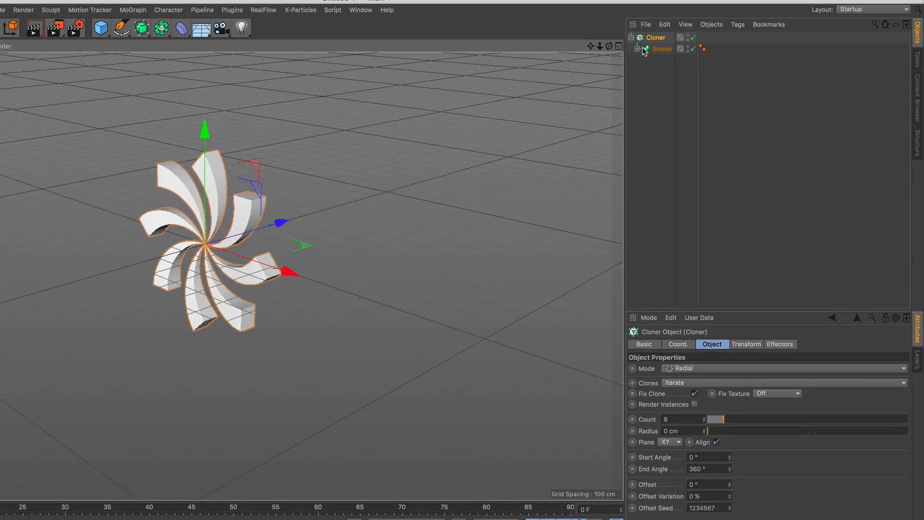
pyautogui.click(651, 38)
pyautogui.click(631, 37)
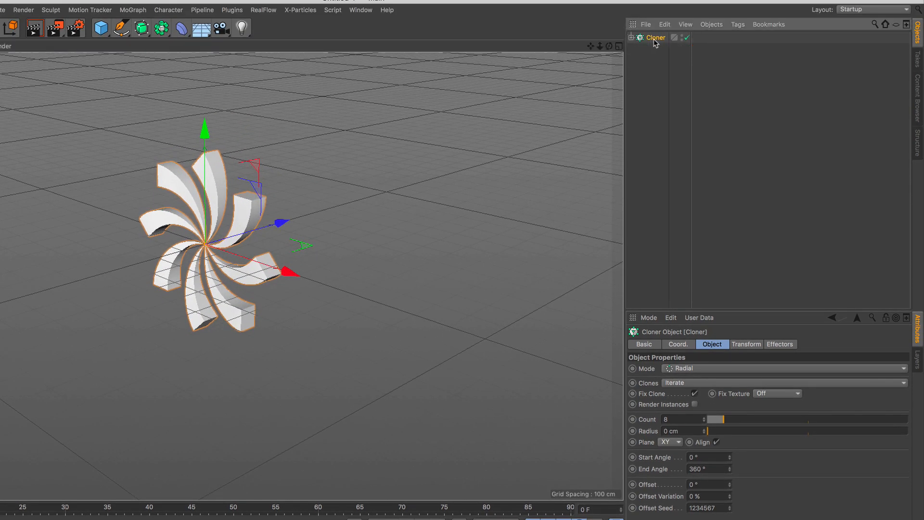
pyautogui.click(666, 24)
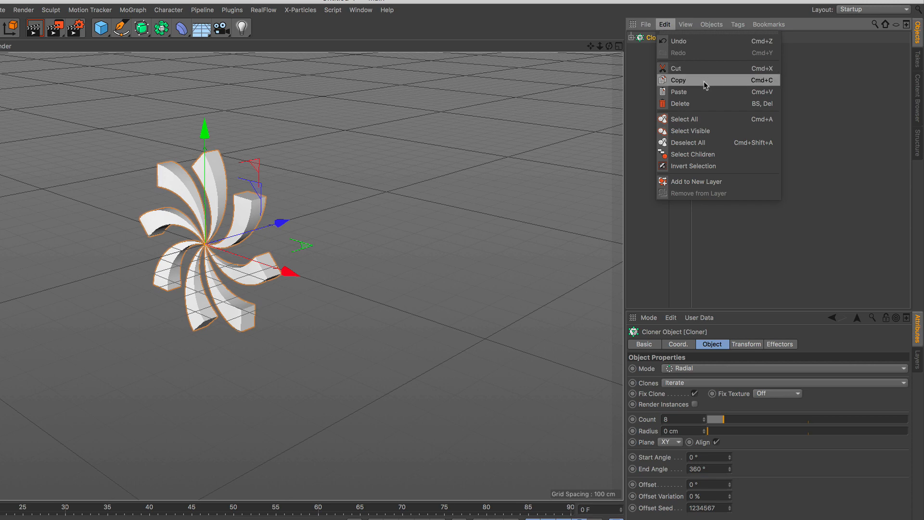
pyautogui.click(705, 80)
pyautogui.click(665, 28)
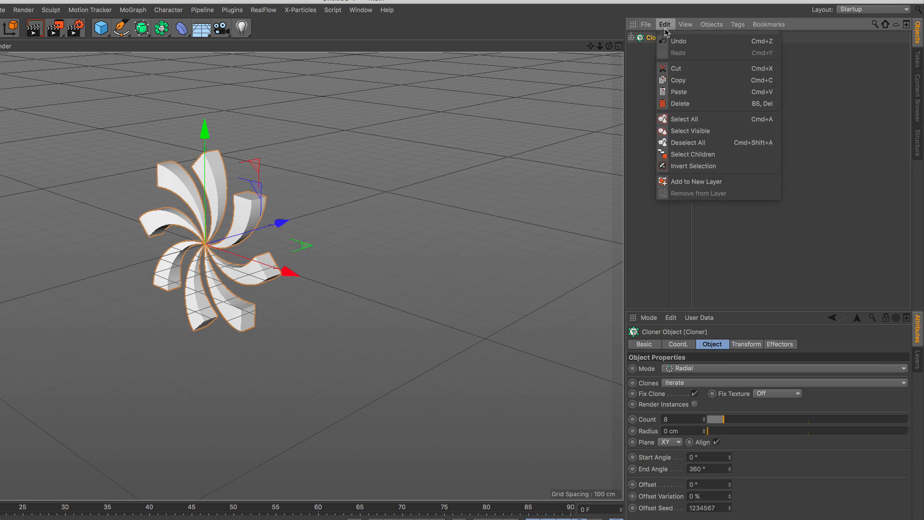
pyautogui.click(692, 93)
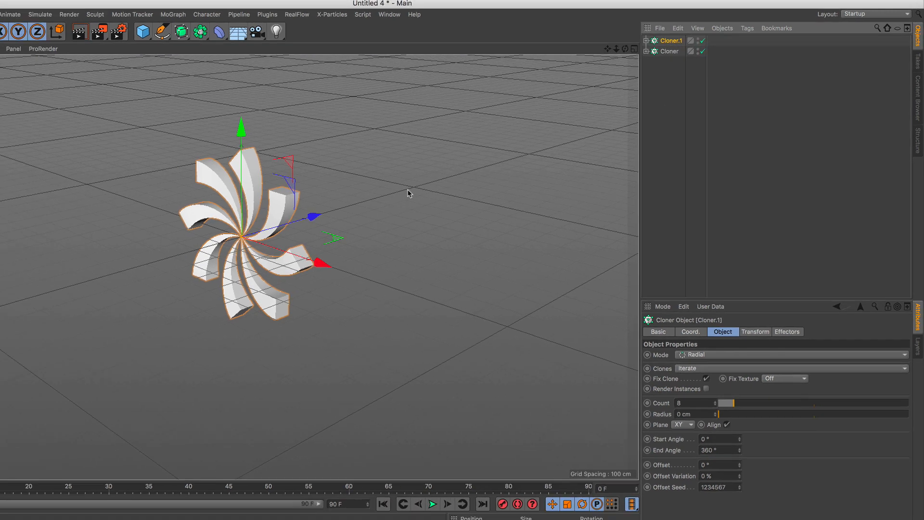
# Move the duplicated Cloner along the Z axis to about -1092 cm.
pyautogui.moveTo(283, 222); pyautogui.dragTo(7, 270)
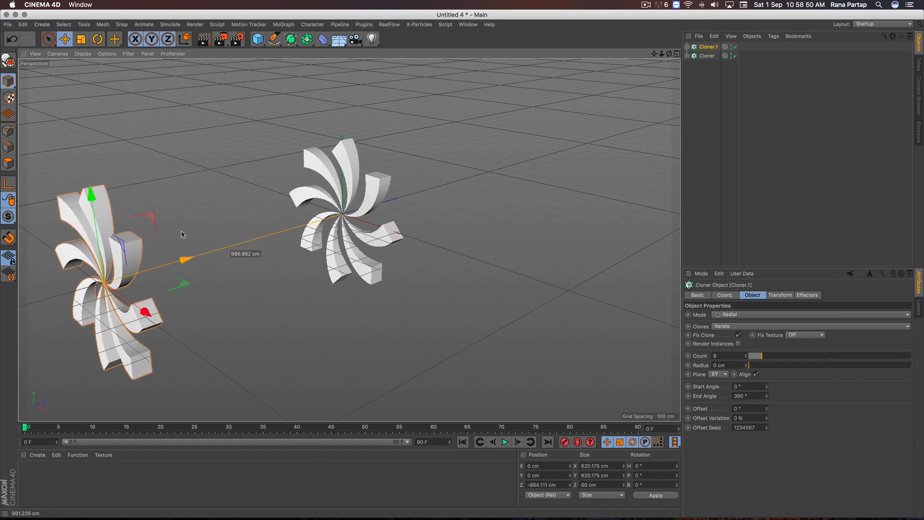
pyautogui.moveTo(182, 234); pyautogui.dragTo(151, 237)
pyautogui.scroll(-5, 241, 210)
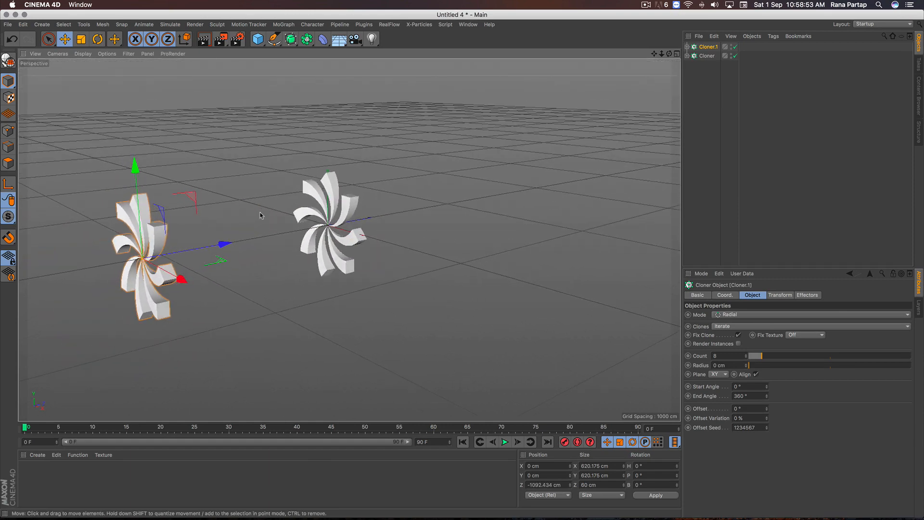
# Add a cube primitive and set both its X and Z sizes to 2200 cm.
pyautogui.keyDown('alt'); pyautogui.moveTo(261, 215); pyautogui.dragTo(314, 212, button='middle'); pyautogui.keyUp('alt')
pyautogui.keyDown('alt'); pyautogui.moveTo(315, 213); pyautogui.dragTo(312, 191, button='right'); pyautogui.keyUp('alt')
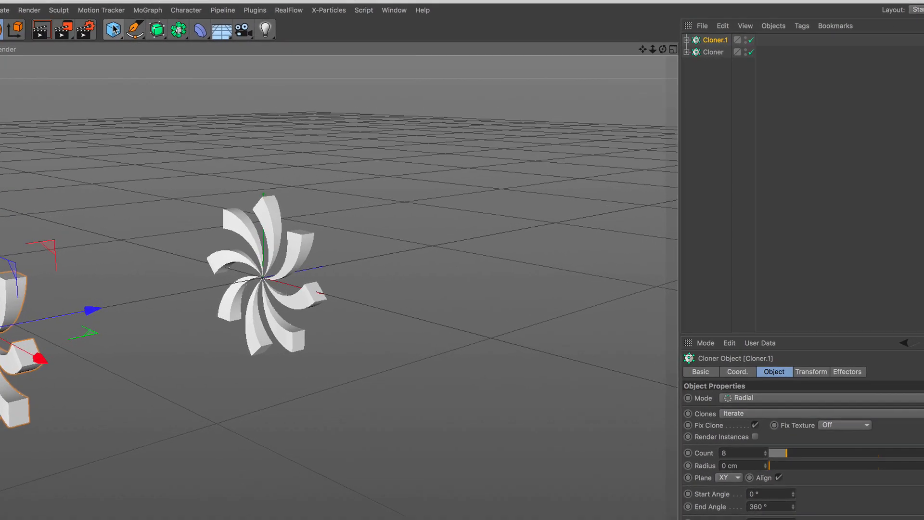
pyautogui.click(258, 39)
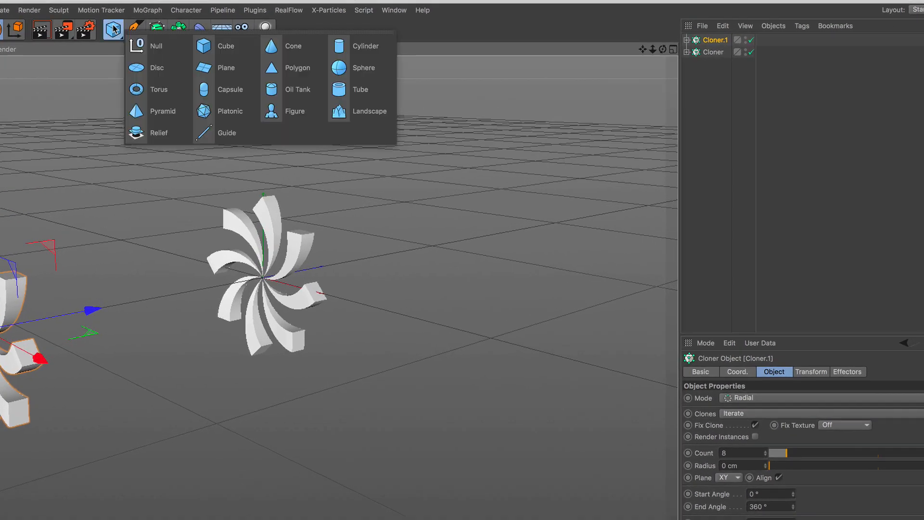
pyautogui.click(243, 56)
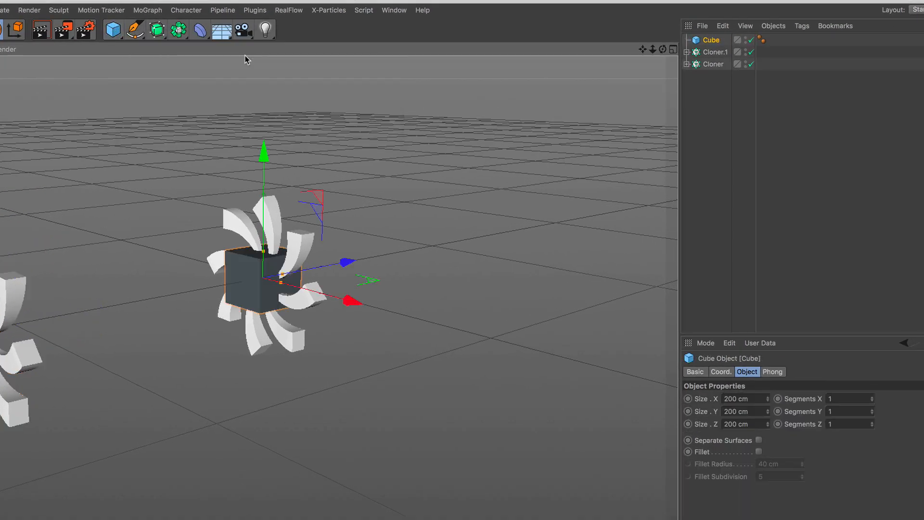
pyautogui.click(725, 398)
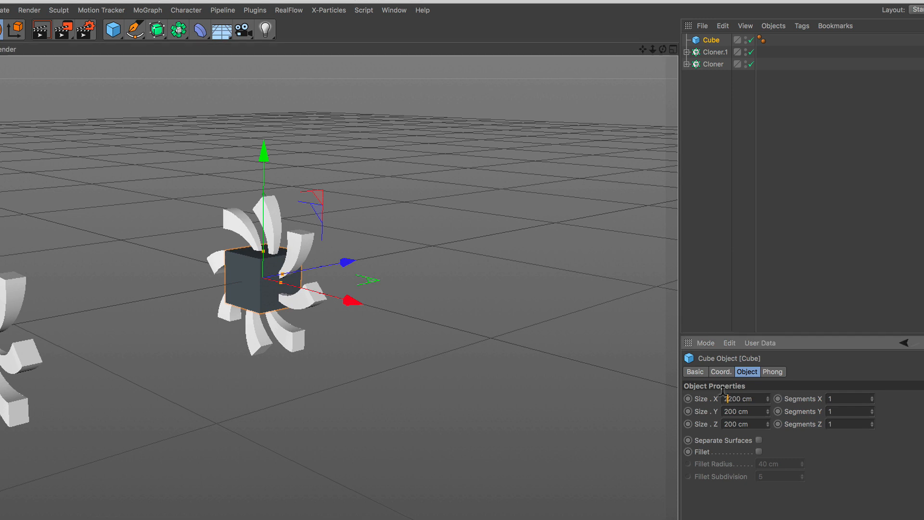
pyautogui.click(725, 424)
pyautogui.write('2')
pyautogui.click(756, 508)
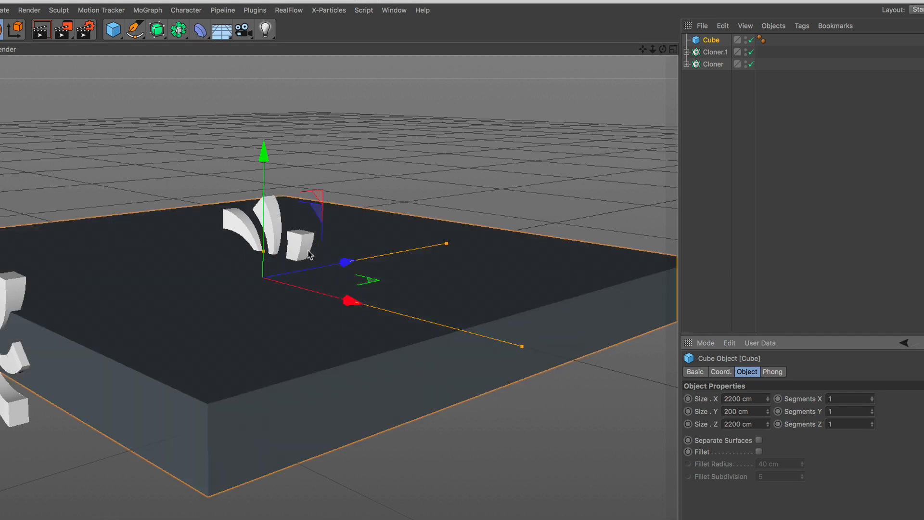
# Stretch the cube's height to about 1527 cm and move it along the Z axis behind the original pinwheel.
pyautogui.moveTo(265, 251); pyautogui.dragTo(259, 93)
pyautogui.moveTo(342, 262)
pyautogui.mouseDown()
pyautogui.moveTo(521, 223)
pyautogui.moveTo(512, 225)
pyautogui.mouseUp()
pyautogui.scroll(3, 362, 241)
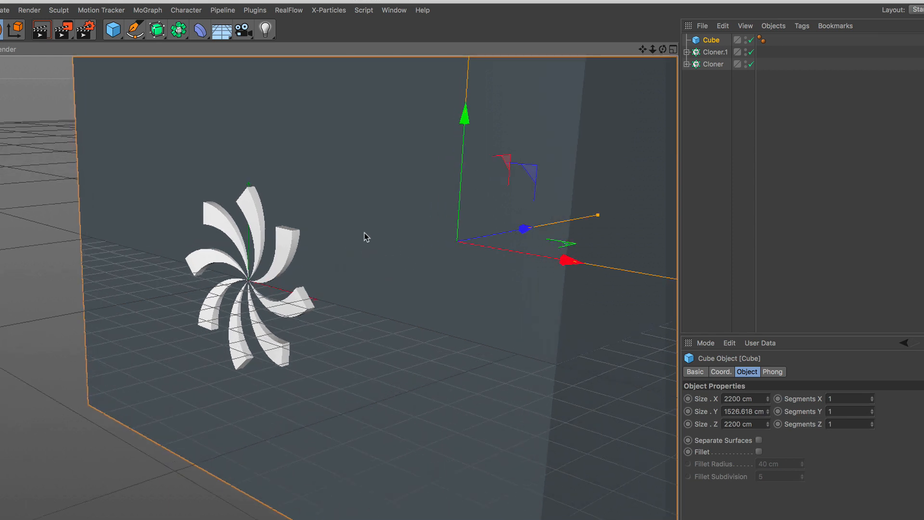
# Make the cube editable, delete the polygon on its +X side, and return to model mode.
pyautogui.keyDown('alt'); pyautogui.moveTo(353, 238); pyautogui.dragTo(350, 275, button='right'); pyautogui.keyUp('alt')
pyautogui.keyDown('alt'); pyautogui.moveTo(413, 257); pyautogui.dragTo(329, 267, button='middle'); pyautogui.keyUp('alt')
pyautogui.keyDown('alt'); pyautogui.moveTo(298, 257); pyautogui.dragTo(294, 294, button='right'); pyautogui.keyUp('alt')
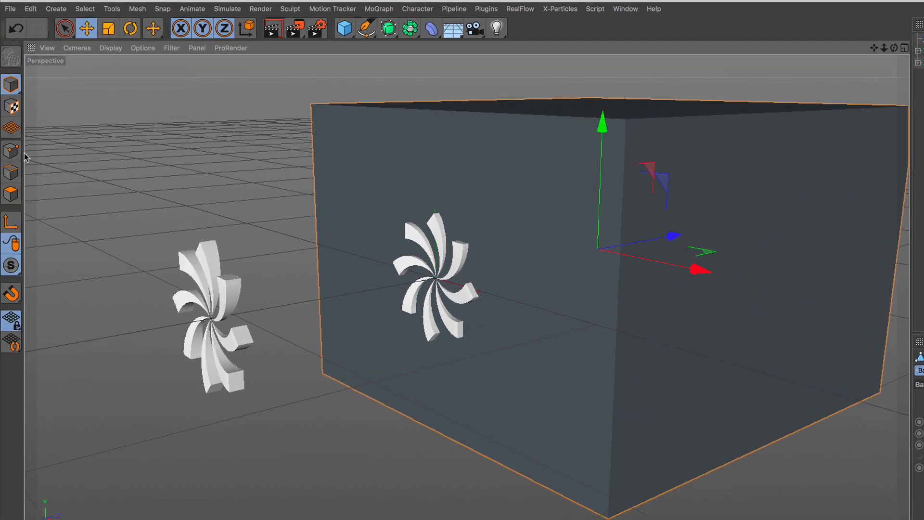
pyautogui.click(13, 197)
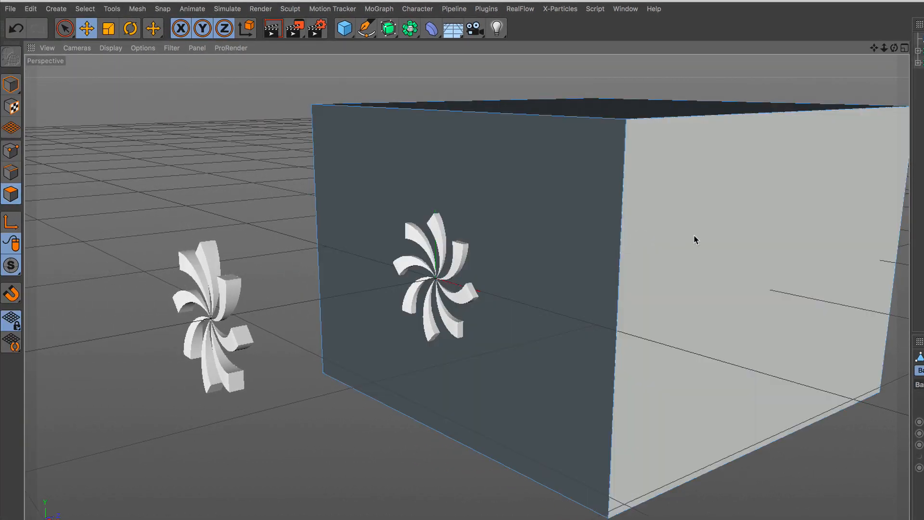
pyautogui.click(695, 239)
pyautogui.press('Delete')
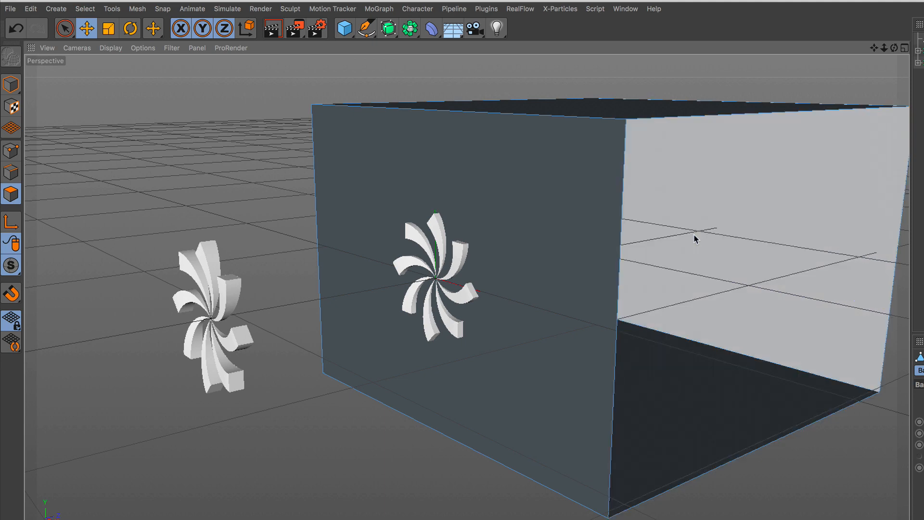
pyautogui.click(10, 84)
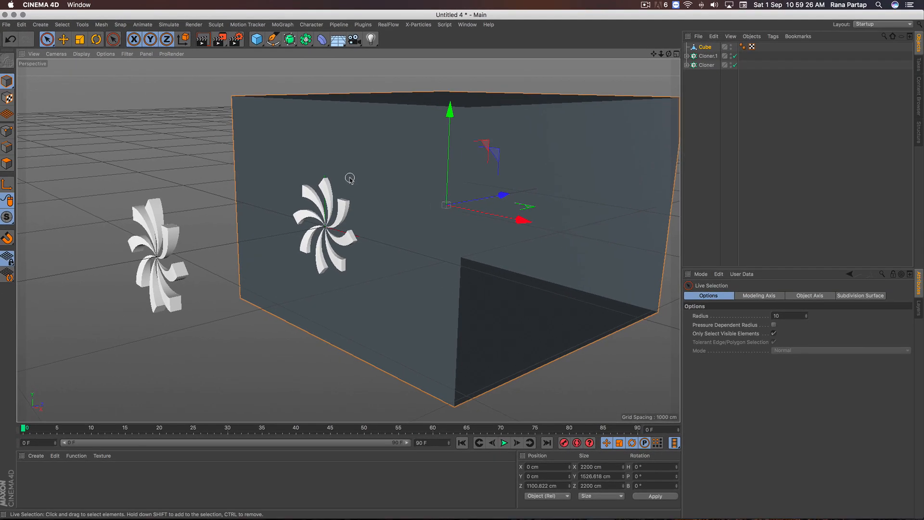
# Add a cylinder oriented along +Z and enlarge its radius to about 376 cm around the original pinwheel.
pyautogui.scroll(-2, 348, 195)
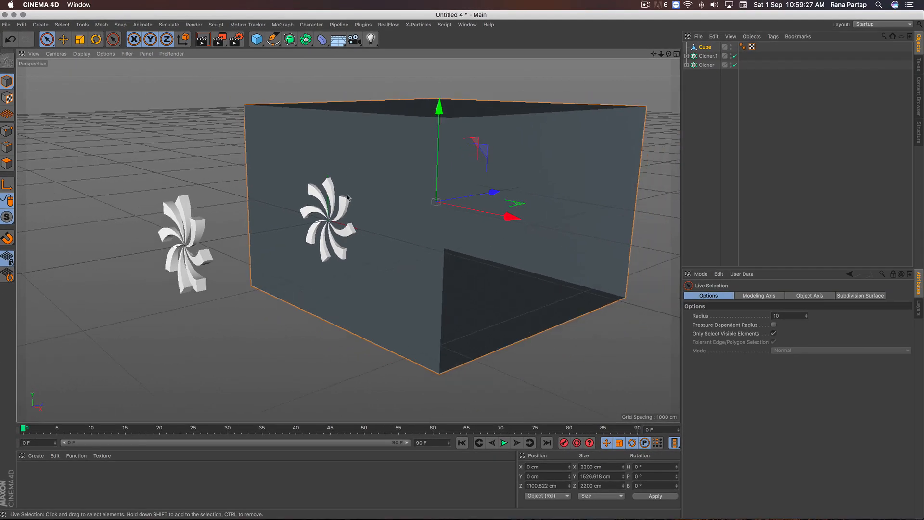
pyautogui.keyDown('alt'); pyautogui.moveTo(364, 190); pyautogui.dragTo(361, 210); pyautogui.keyUp('alt')
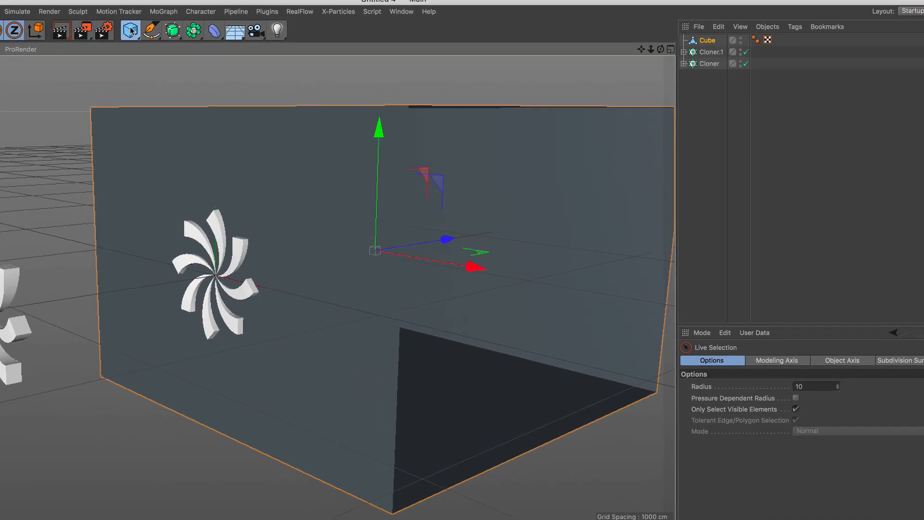
pyautogui.click(257, 39)
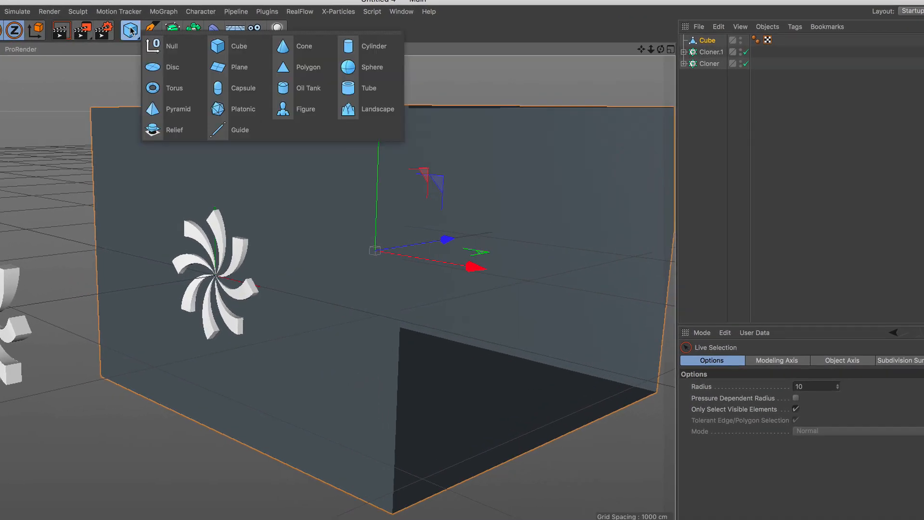
pyautogui.click(358, 52)
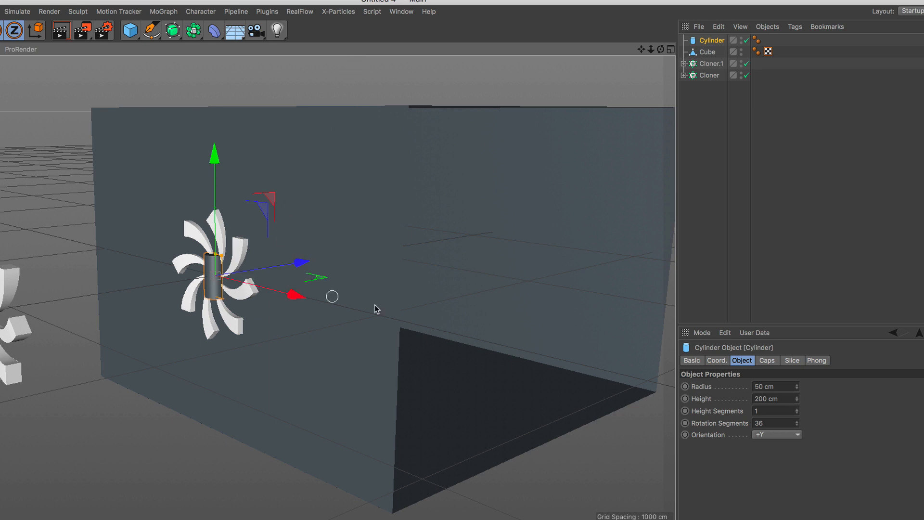
pyautogui.click(780, 432)
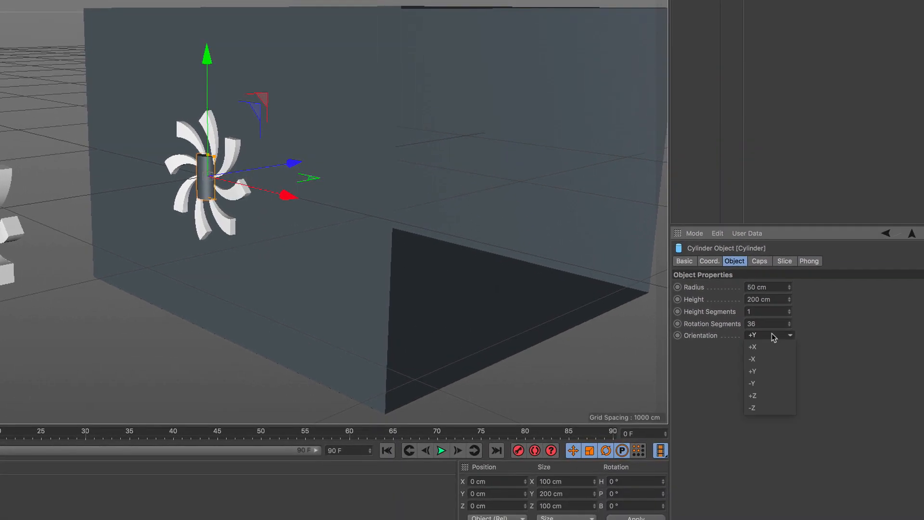
pyautogui.click(766, 393)
pyautogui.keyDown('alt'); pyautogui.moveTo(289, 194); pyautogui.dragTo(235, 138); pyautogui.keyUp('alt')
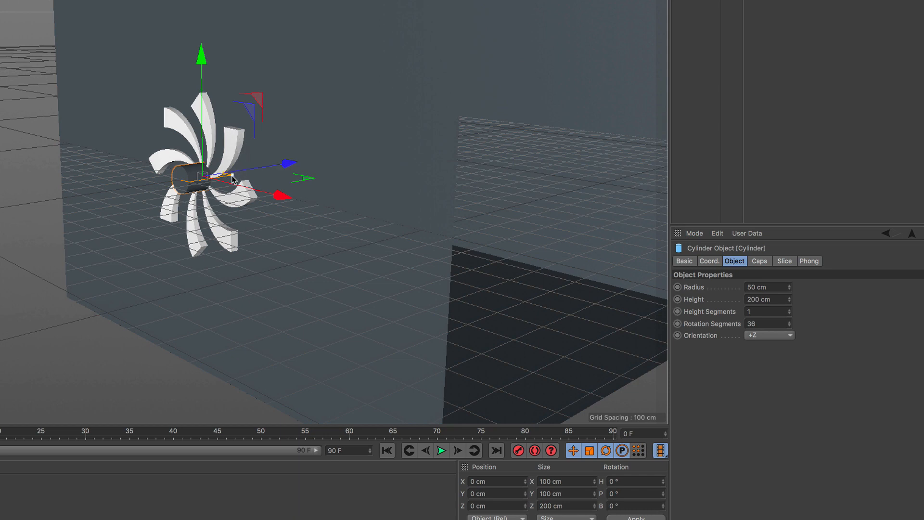
pyautogui.moveTo(232, 178); pyautogui.dragTo(296, 183)
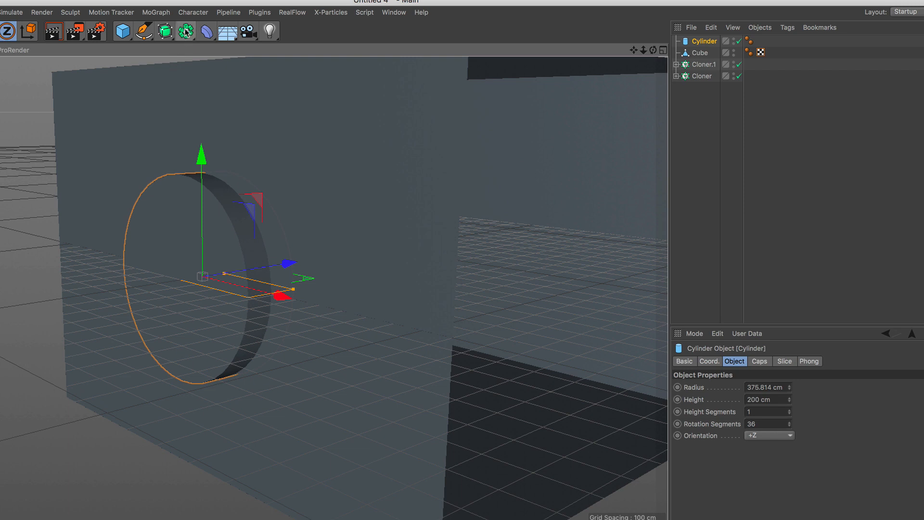
# Add a Boole object with the cube and cylinder as children so the cylinder is subtracted from the cube.
pyautogui.click(186, 31)
pyautogui.click(404, 52)
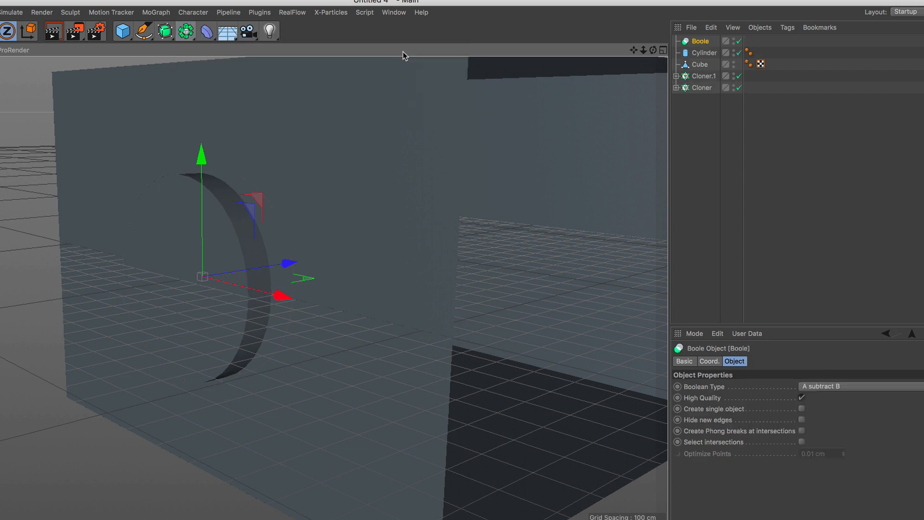
pyautogui.moveTo(694, 54)
pyautogui.mouseDown()
pyautogui.moveTo(699, 44)
pyautogui.moveTo(699, 69)
pyautogui.moveTo(704, 48)
pyautogui.moveTo(698, 55)
pyautogui.mouseUp()
# Add a circle spline and a rectangle spline at the centre of the round opening.
pyautogui.scroll(5, 178, 271)
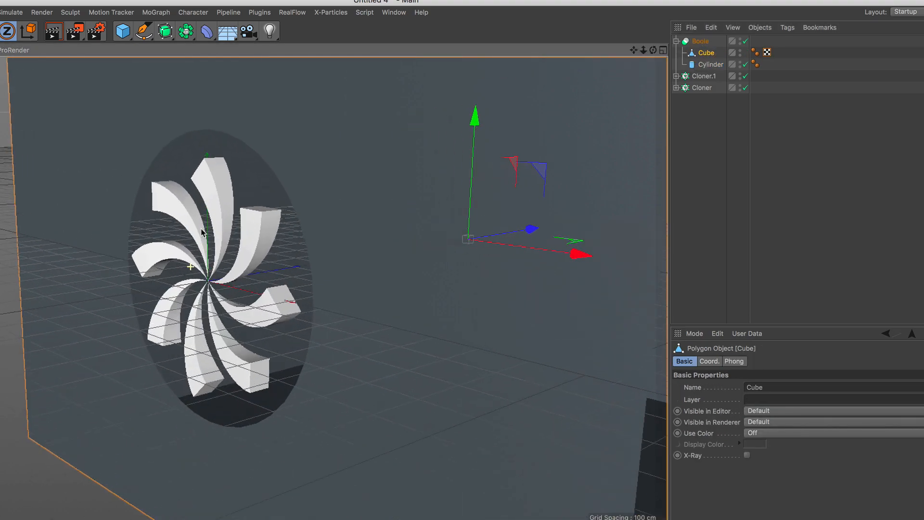
pyautogui.keyDown('alt'); pyautogui.moveTo(180, 256); pyautogui.dragTo(201, 256); pyautogui.keyUp('alt')
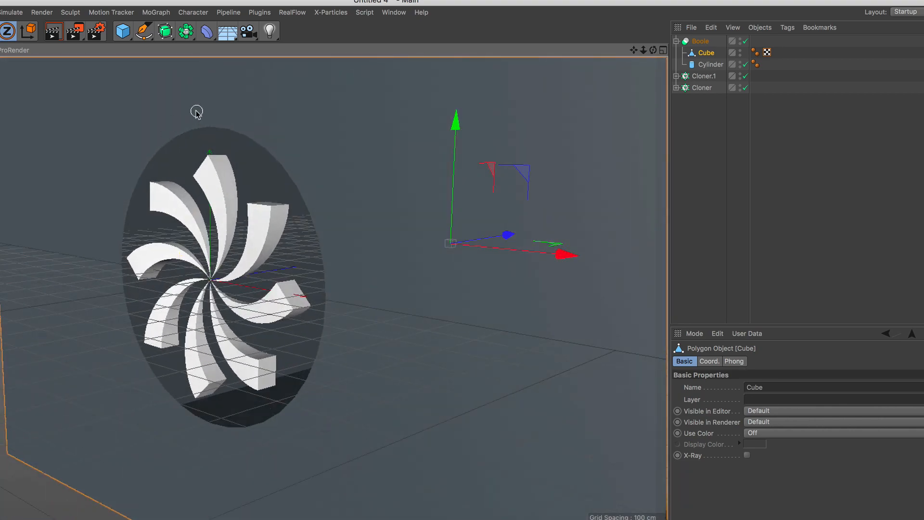
pyautogui.click(144, 31)
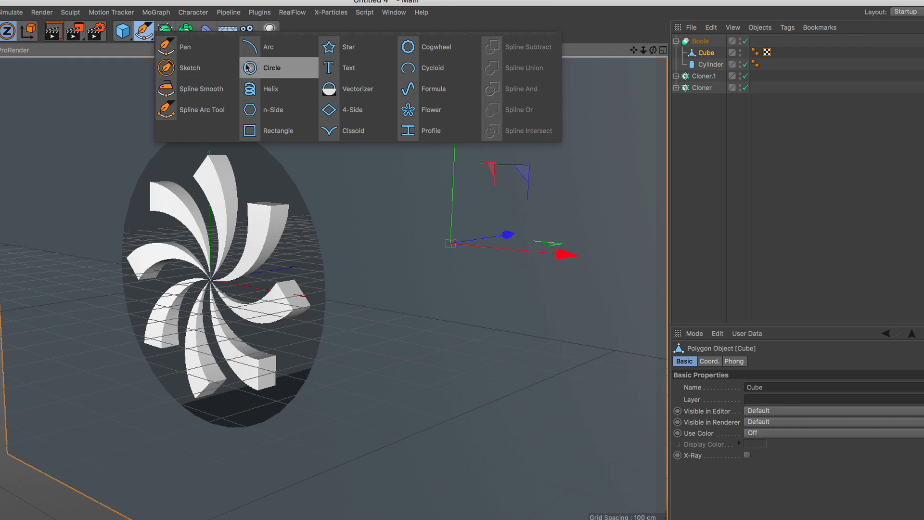
pyautogui.click(271, 76)
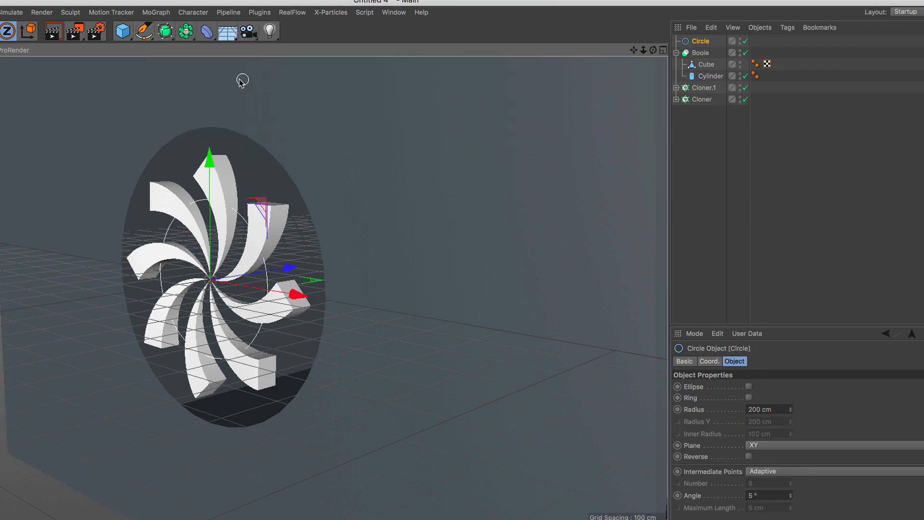
pyautogui.click(145, 31)
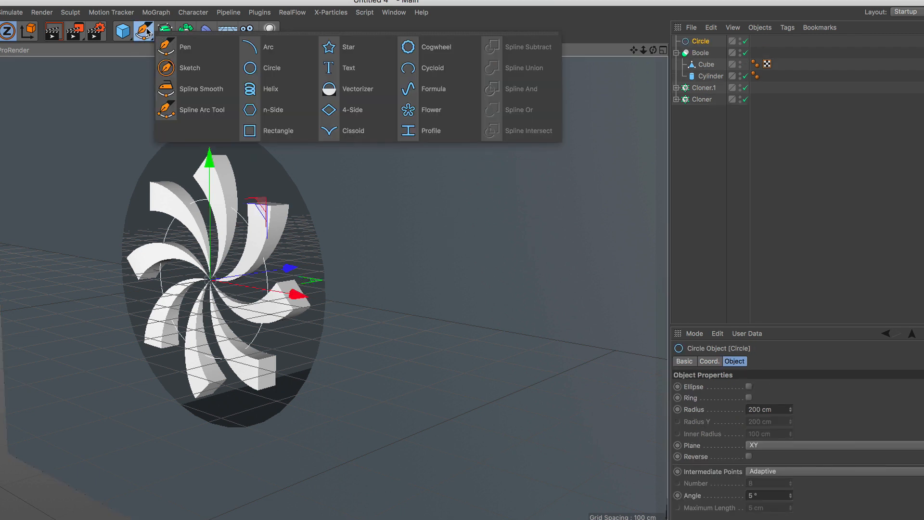
pyautogui.click(290, 136)
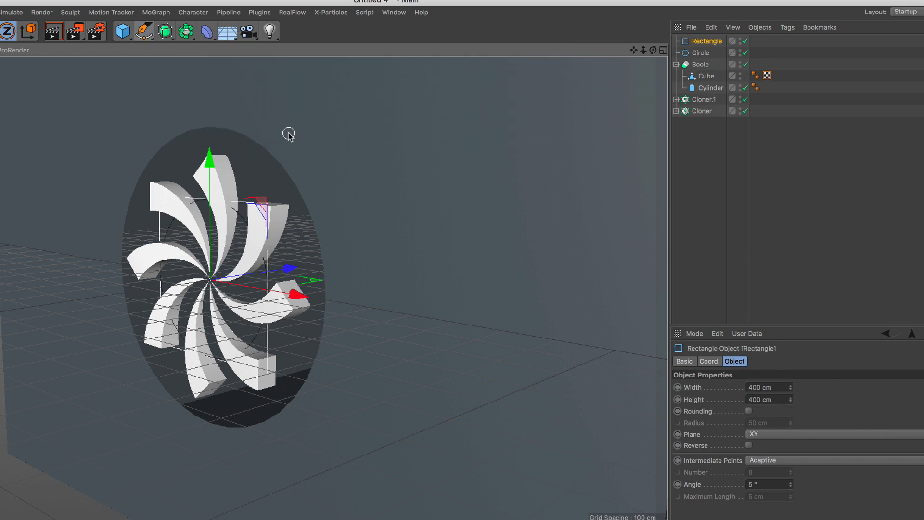
# Add a Sweep object and nest the rectangle above the circle in it as profile and path.
pyautogui.click(168, 31)
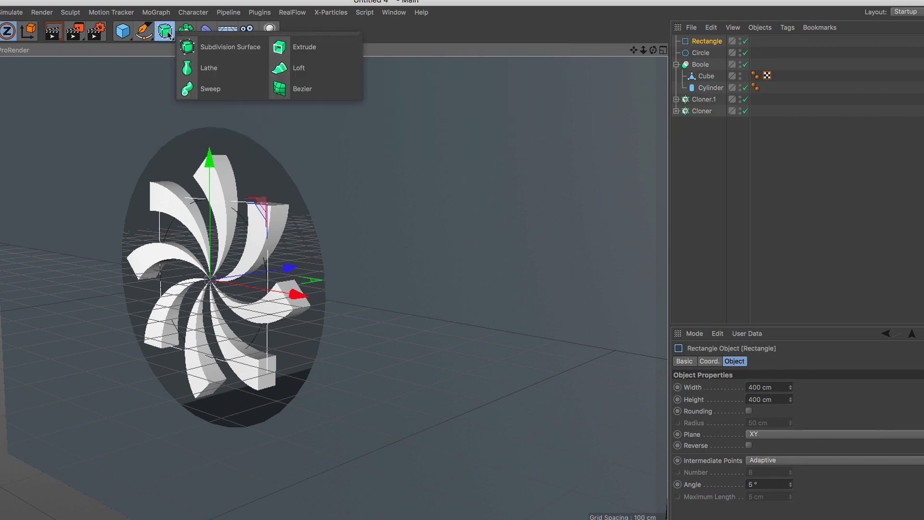
pyautogui.click(232, 92)
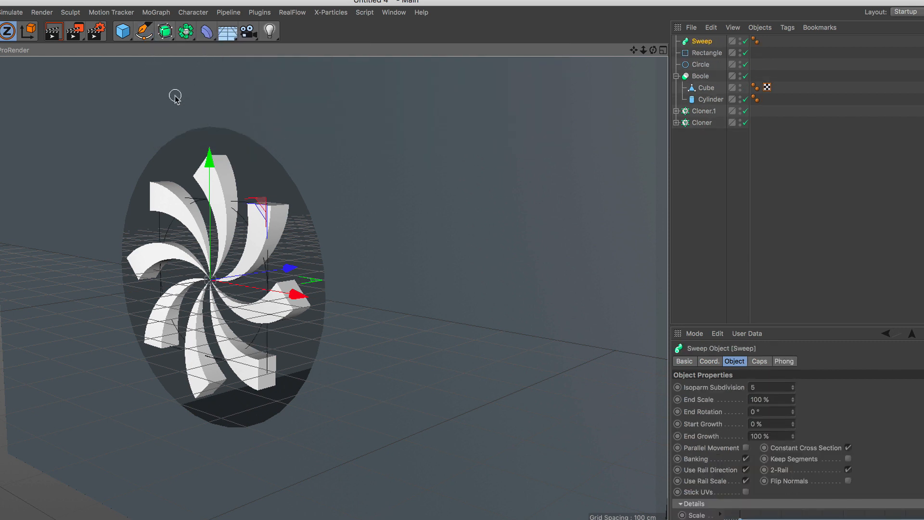
pyautogui.click(698, 54)
pyautogui.click(699, 44)
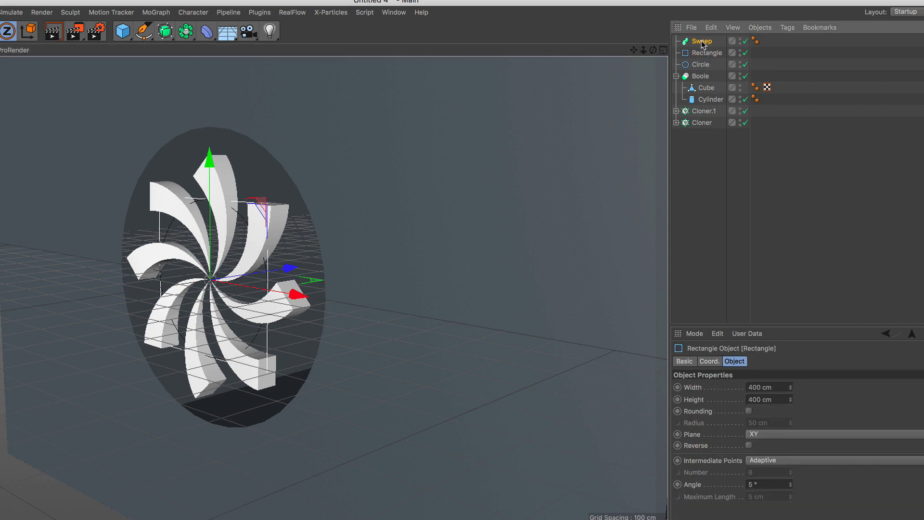
pyautogui.moveTo(691, 56); pyautogui.dragTo(703, 48)
pyautogui.click(701, 47)
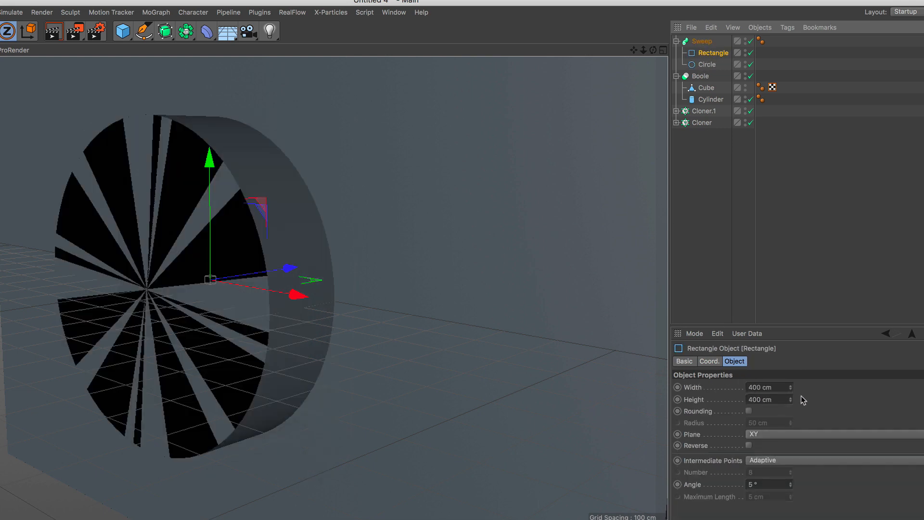
# Size the swept rectangle to 46 cm wide and 75 cm high, and set the circle's radius to 362 cm.
pyautogui.moveTo(791, 388); pyautogui.dragTo(791, 436)
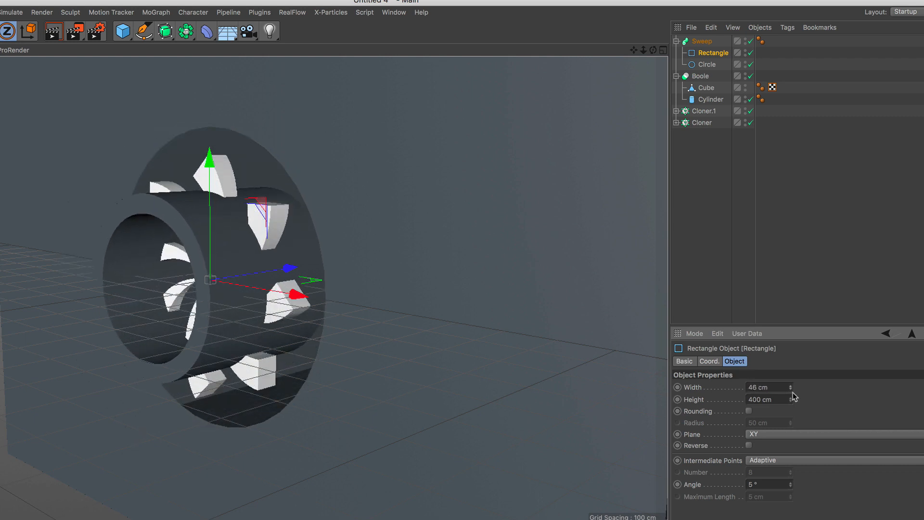
pyautogui.moveTo(791, 399); pyautogui.dragTo(791, 432)
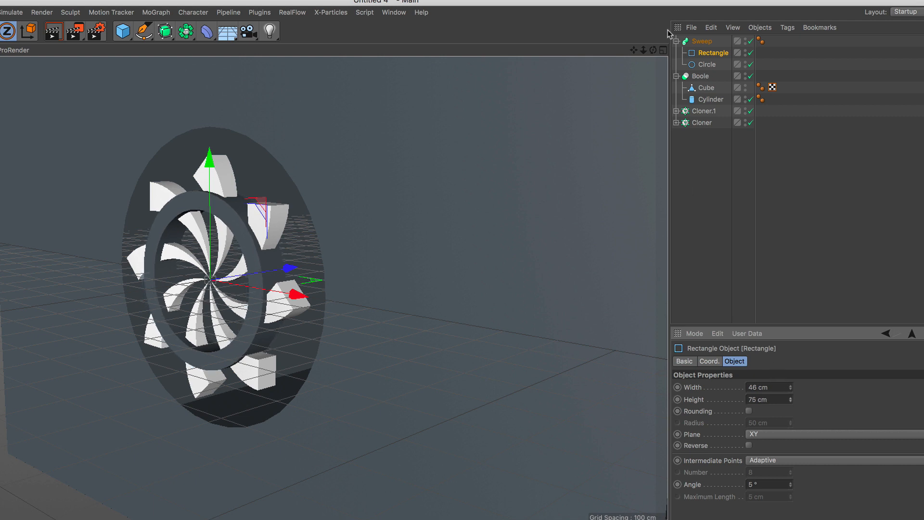
pyautogui.click(722, 66)
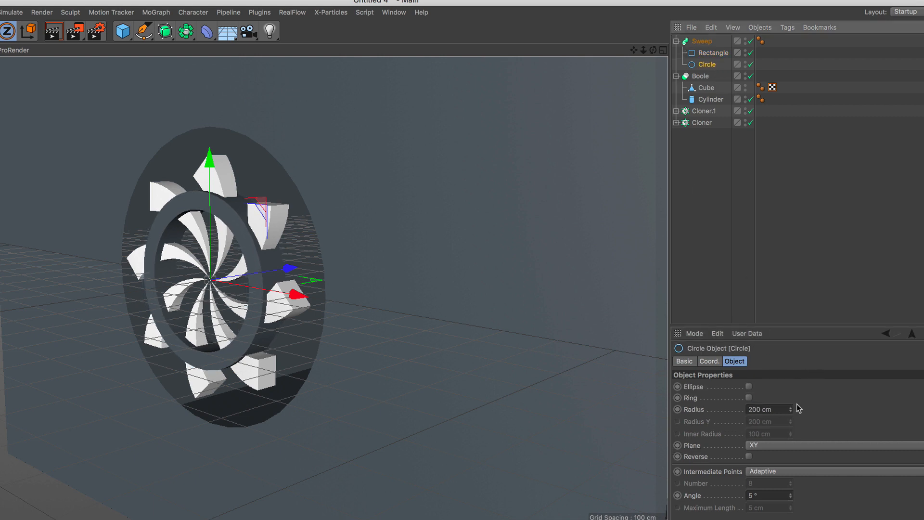
pyautogui.moveTo(790, 410); pyautogui.dragTo(791, 387)
# Examine the swept ring around the pinwheel and the open side of the box from several angles.
pyautogui.scroll(2, 225, 250)
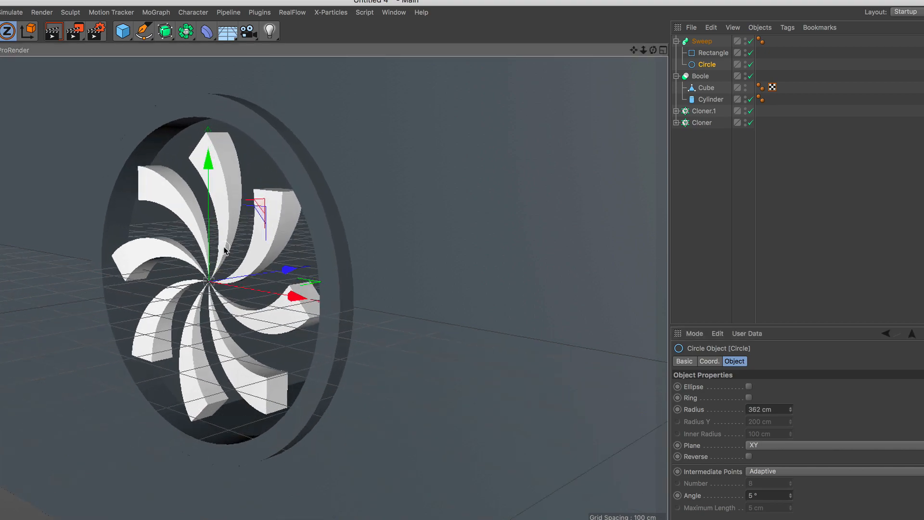
pyautogui.keyDown('alt'); pyautogui.moveTo(224, 250); pyautogui.dragTo(393, 252); pyautogui.keyUp('alt')
pyautogui.scroll(-5, 393, 267)
pyautogui.keyDown('alt'); pyautogui.moveTo(377, 265); pyautogui.dragTo(356, 266, button='middle'); pyautogui.keyUp('alt')
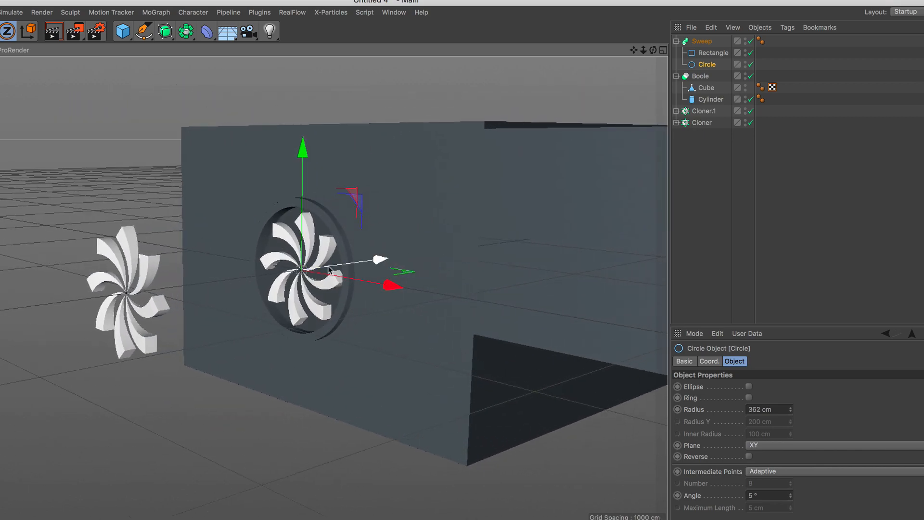
pyautogui.keyDown('alt'); pyautogui.moveTo(336, 275); pyautogui.dragTo(369, 244, button='right'); pyautogui.keyUp('alt')
pyautogui.keyDown('alt'); pyautogui.moveTo(369, 244); pyautogui.dragTo(301, 249, button='middle'); pyautogui.keyUp('alt')
pyautogui.keyDown('alt'); pyautogui.moveTo(301, 249); pyautogui.dragTo(297, 260, button='right'); pyautogui.keyUp('alt')
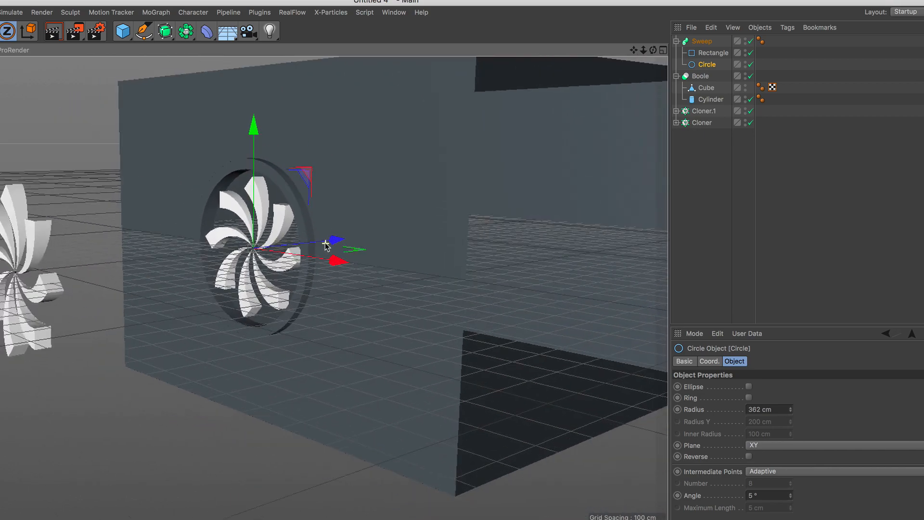
pyautogui.keyDown('alt'); pyautogui.moveTo(326, 245); pyautogui.dragTo(311, 241); pyautogui.keyUp('alt')
pyautogui.keyDown('alt'); pyautogui.moveTo(312, 223); pyautogui.dragTo(299, 252, button='middle'); pyautogui.keyUp('alt')
pyautogui.keyDown('alt'); pyautogui.moveTo(300, 256); pyautogui.dragTo(302, 258, button='right'); pyautogui.keyUp('alt')
pyautogui.keyDown('alt'); pyautogui.moveTo(323, 250); pyautogui.dragTo(300, 245, button='middle'); pyautogui.keyUp('alt')
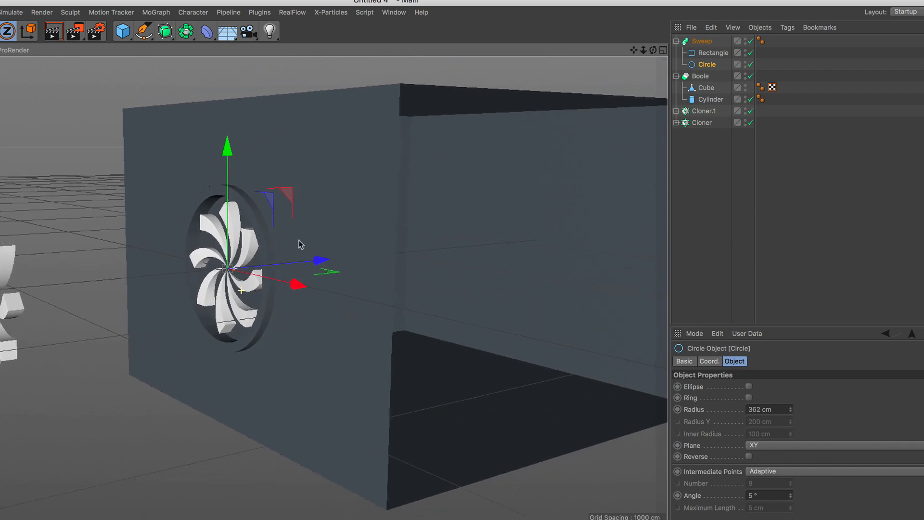
# Add a light of type Spot with its shadow set to Shadow Maps (Soft).
pyautogui.click(270, 31)
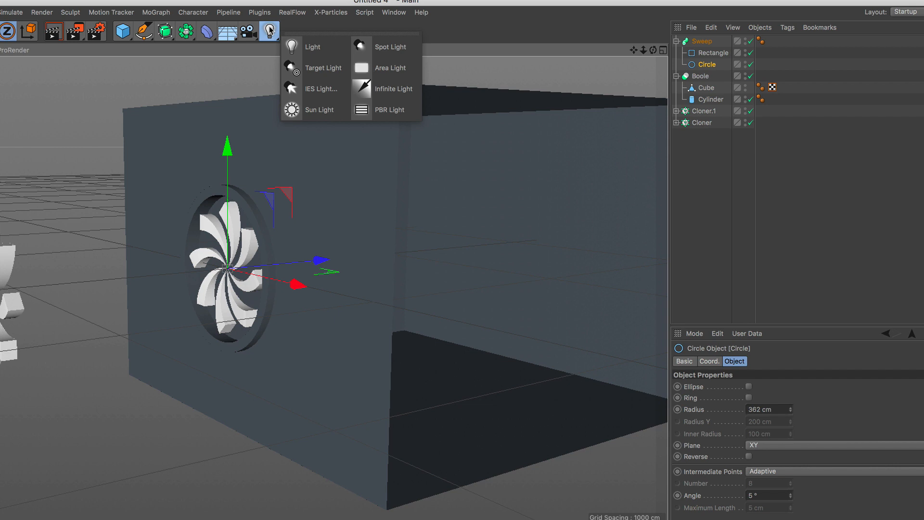
pyautogui.click(340, 56)
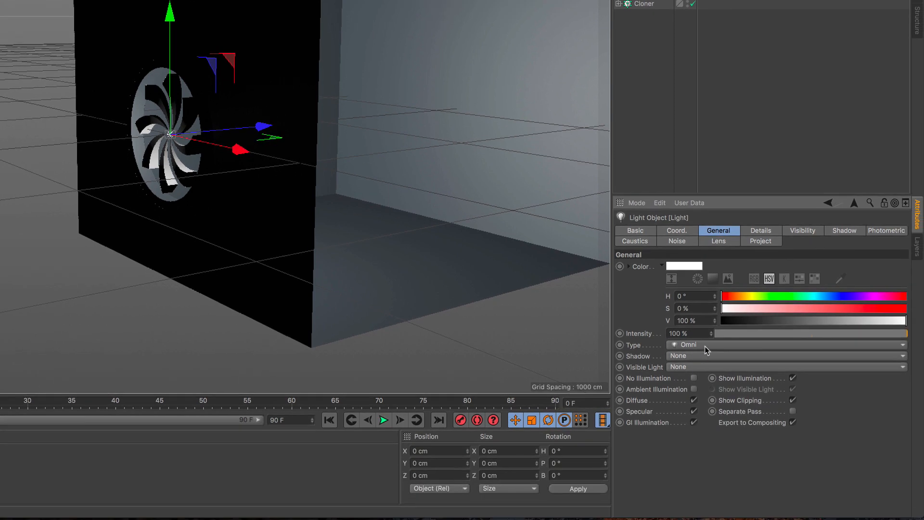
pyautogui.click(707, 346)
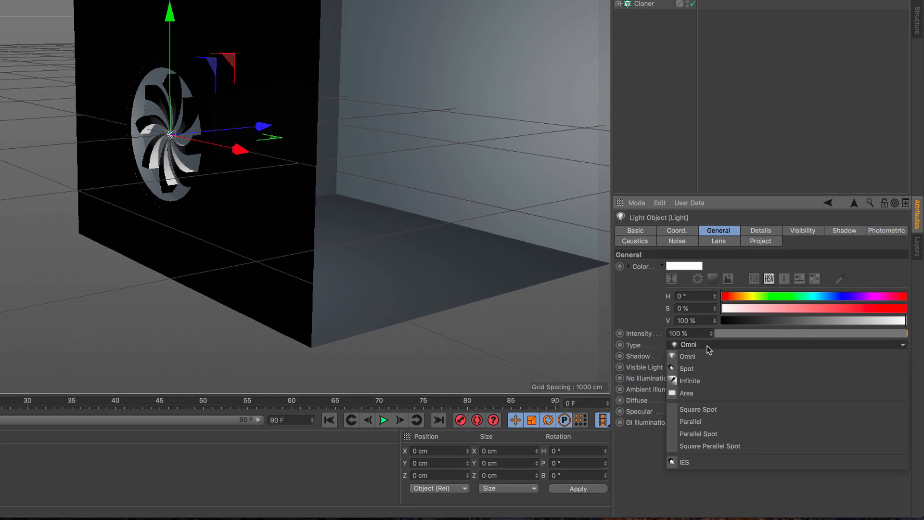
pyautogui.click(712, 371)
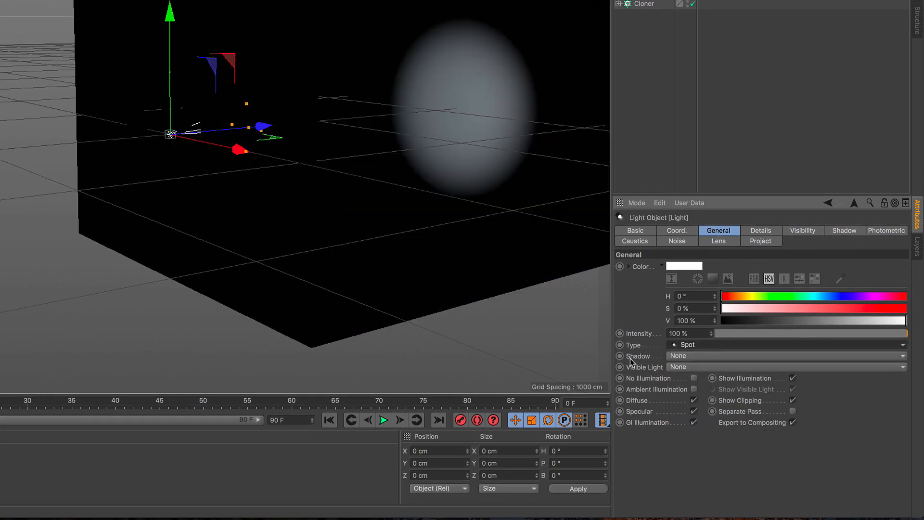
pyautogui.click(706, 357)
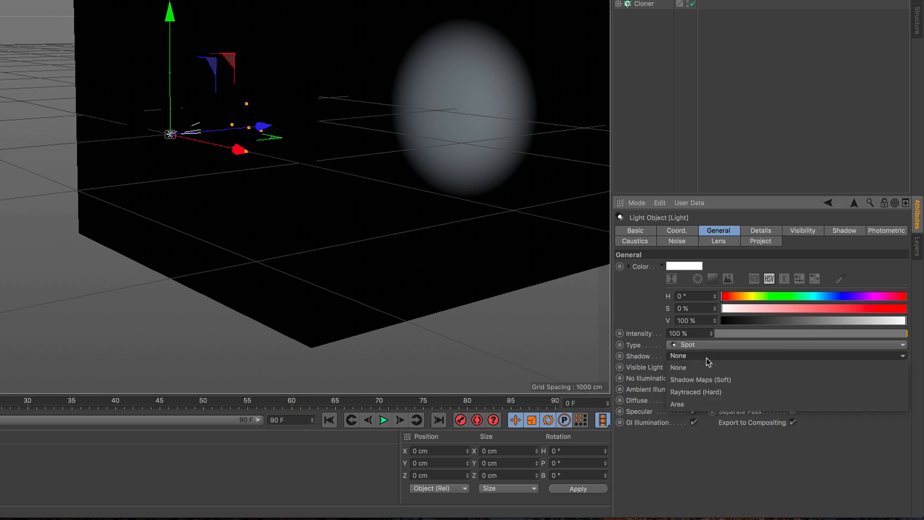
pyautogui.click(744, 379)
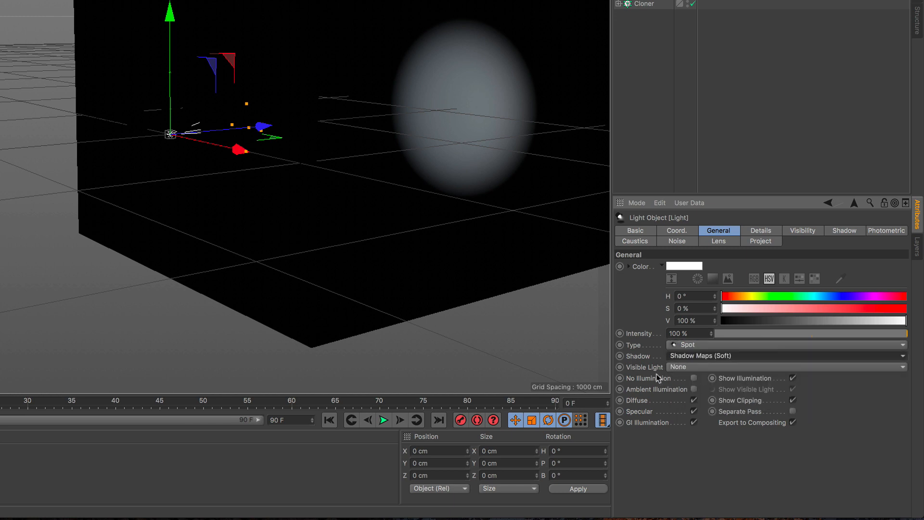
# Set the spot light's visible light to Visible and move the light back along Z to about -1931 cm.
pyautogui.click(706, 368)
pyautogui.click(710, 389)
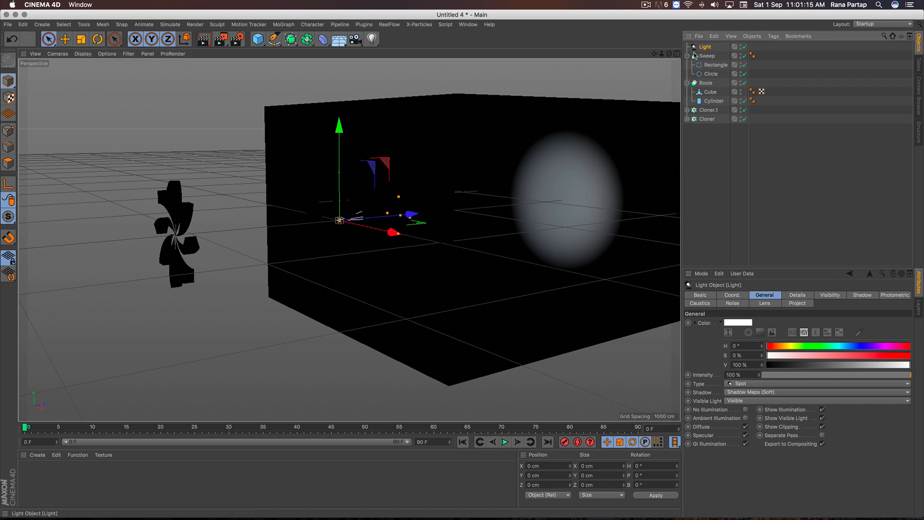
pyautogui.moveTo(420, 214); pyautogui.dragTo(246, 232)
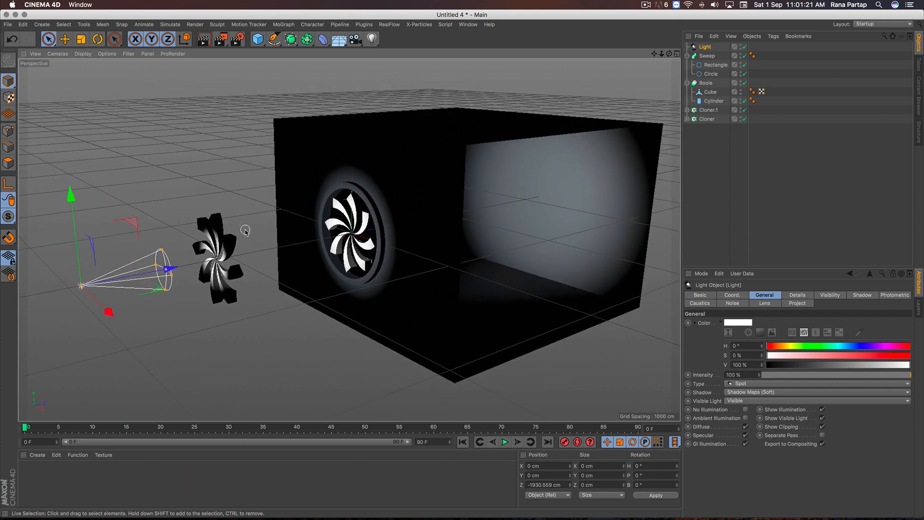
# Render the perspective view to check the fan shadows cast by the spot light, and return to the editor view.
pyautogui.click(204, 39)
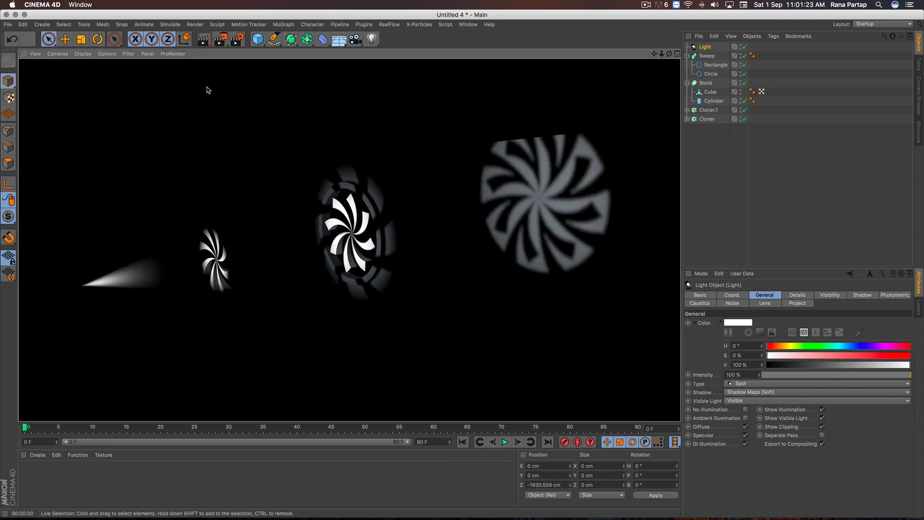
pyautogui.click(208, 94)
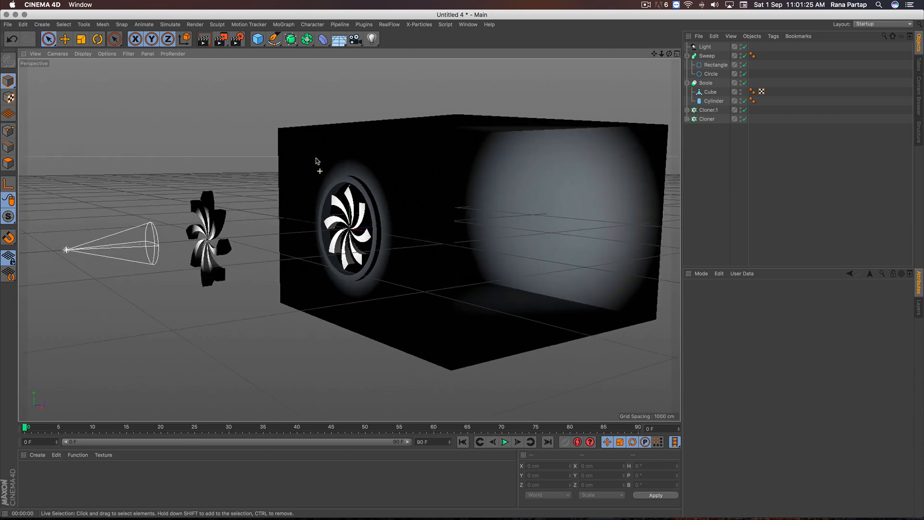
pyautogui.keyDown('alt'); pyautogui.moveTo(316, 165); pyautogui.dragTo(314, 178, button='middle'); pyautogui.keyUp('alt')
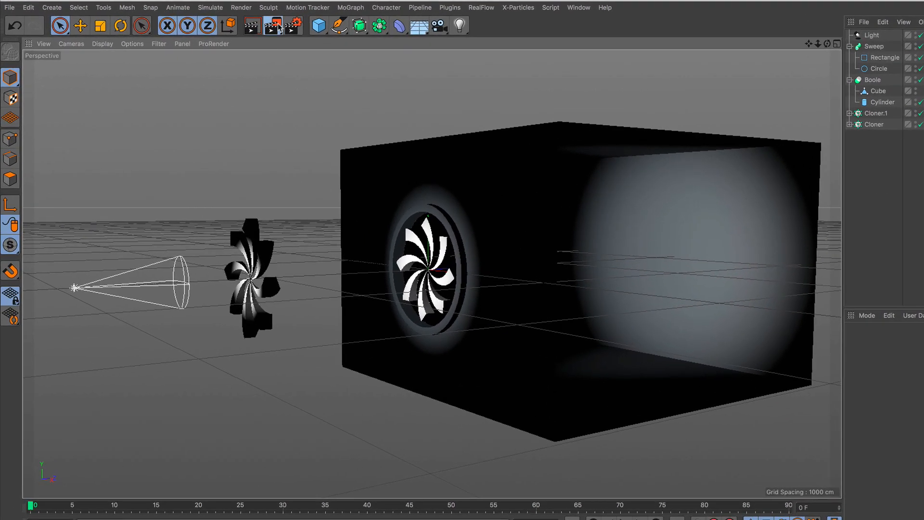
# Turn on the Interactive Render Region and stretch it to cover the entire perspective view.
pyautogui.click(224, 39)
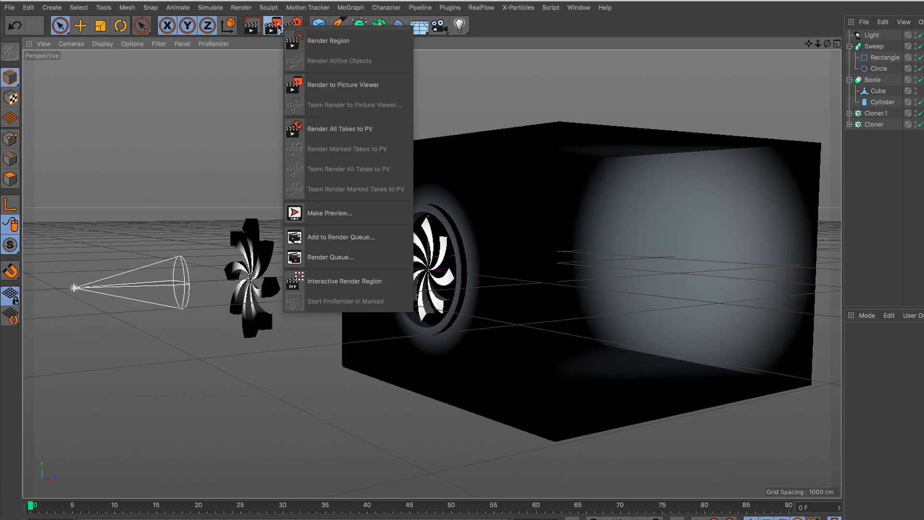
pyautogui.click(355, 282)
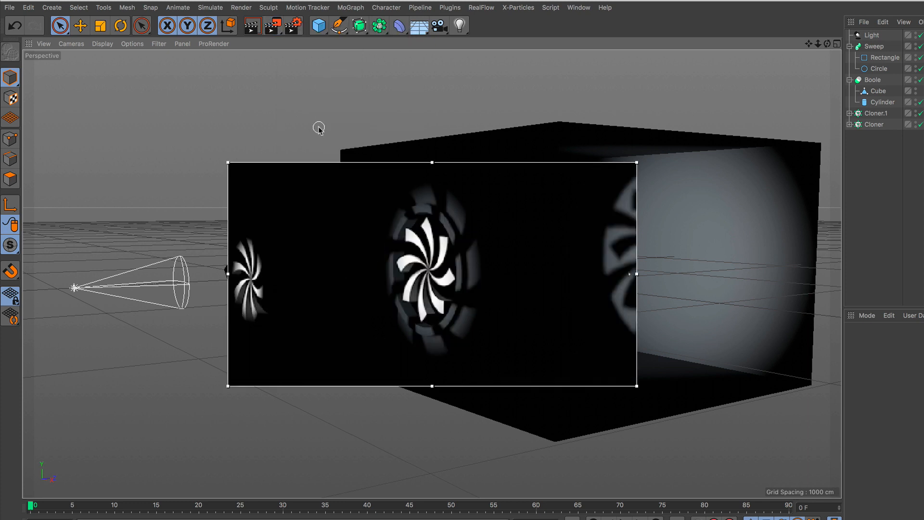
pyautogui.moveTo(229, 163); pyautogui.dragTo(24, 51)
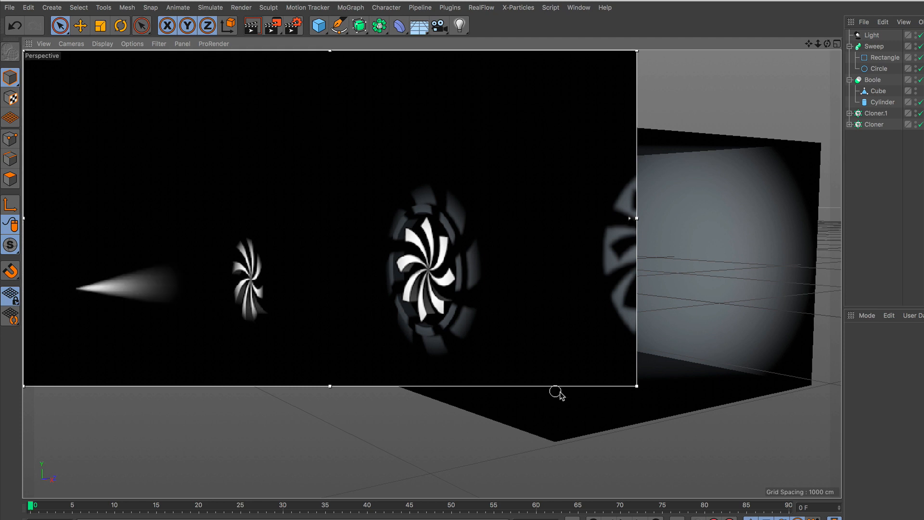
pyautogui.moveTo(644, 390); pyautogui.dragTo(837, 496)
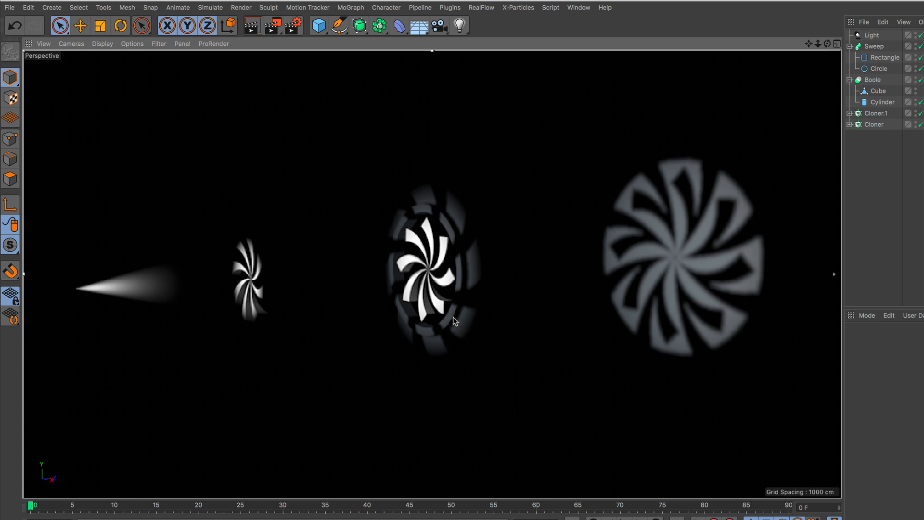
pyautogui.keyDown('alt'); pyautogui.moveTo(411, 303); pyautogui.dragTo(418, 307); pyautogui.keyUp('alt')
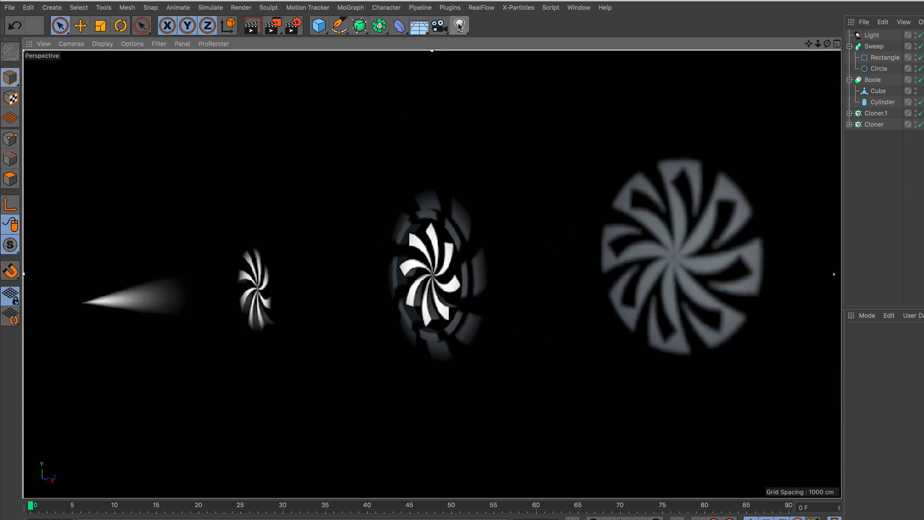
# Add a Physical Sky to the scene and enable its Clouds option.
pyautogui.click(420, 25)
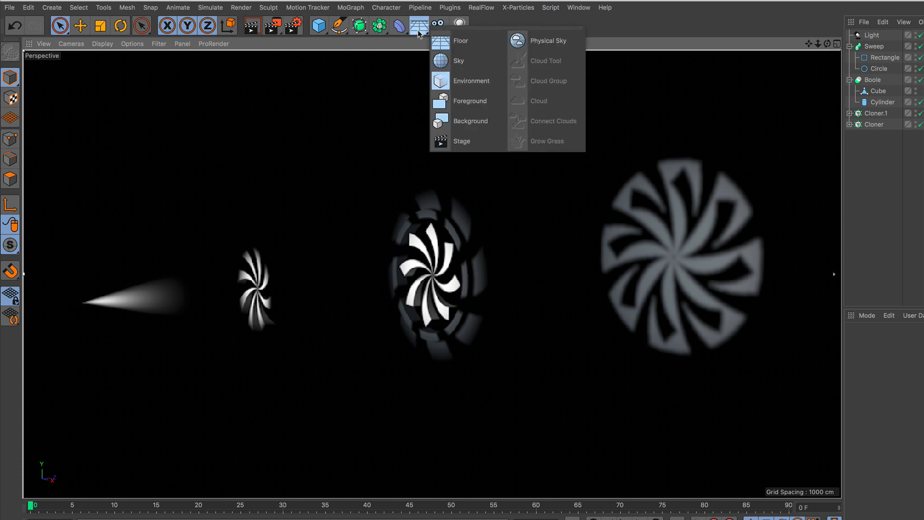
pyautogui.click(562, 48)
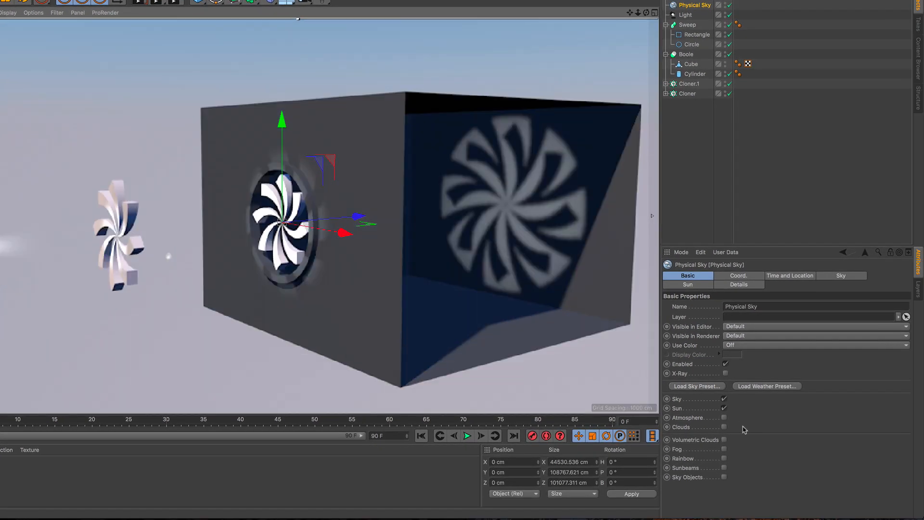
pyautogui.click(725, 427)
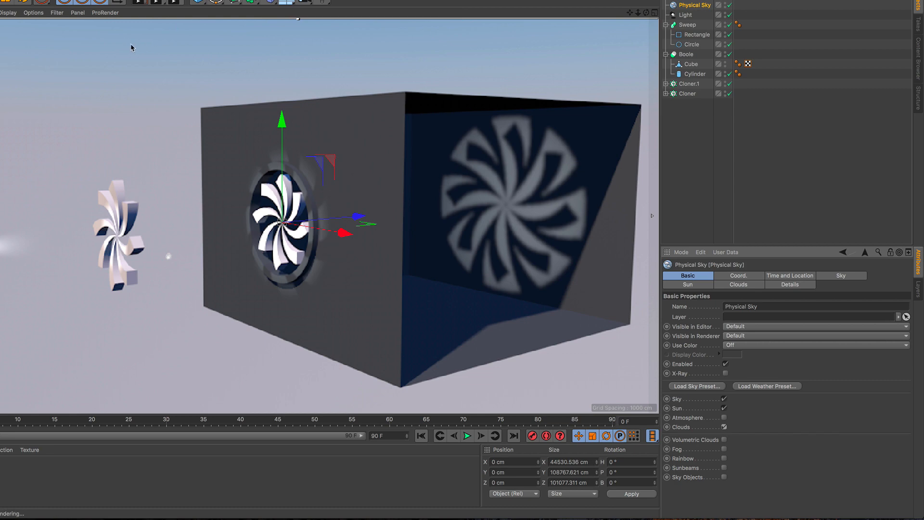
pyautogui.keyDown('alt'); pyautogui.moveTo(302, 119); pyautogui.dragTo(302, 119); pyautogui.keyUp('alt')
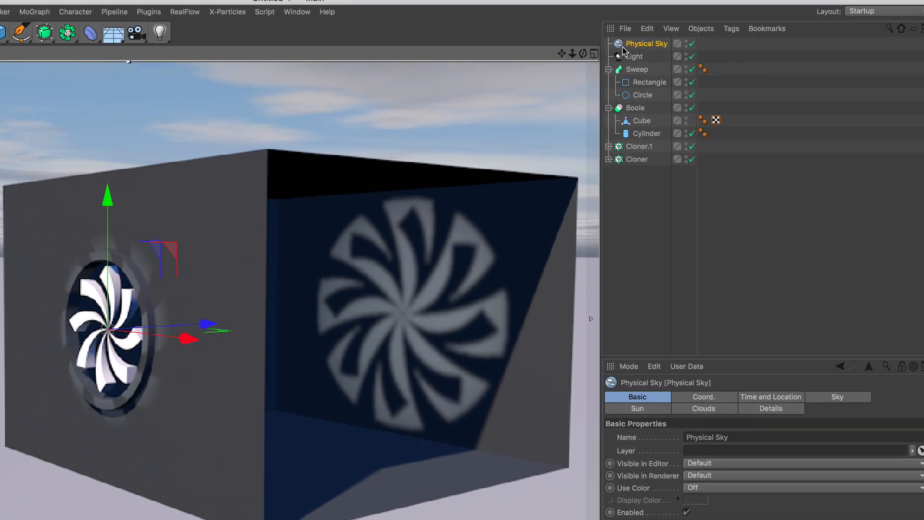
# Lengthen the spot light's visible beam past the outer fan to the box opening and narrow its cone slightly, refreshing the render.
pyautogui.click(627, 54)
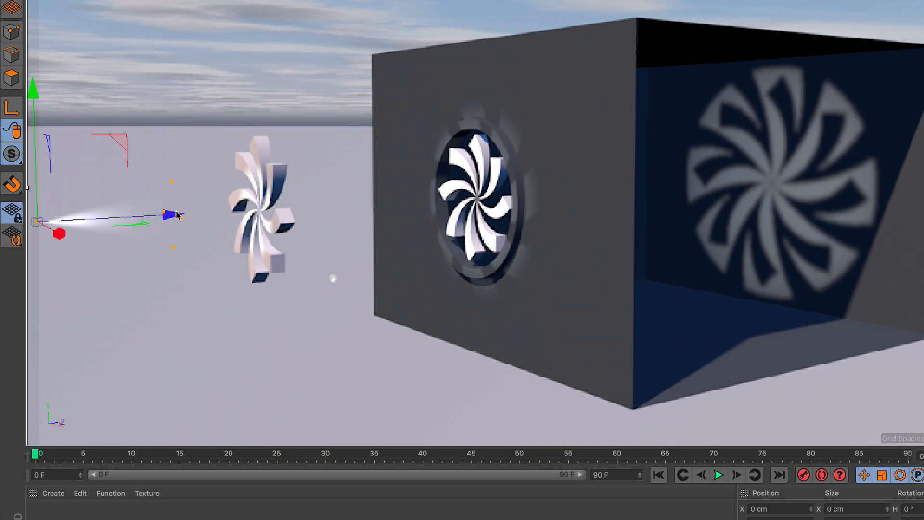
pyautogui.moveTo(179, 213); pyautogui.dragTo(520, 151)
pyautogui.hotkey('ctrl', 'r')
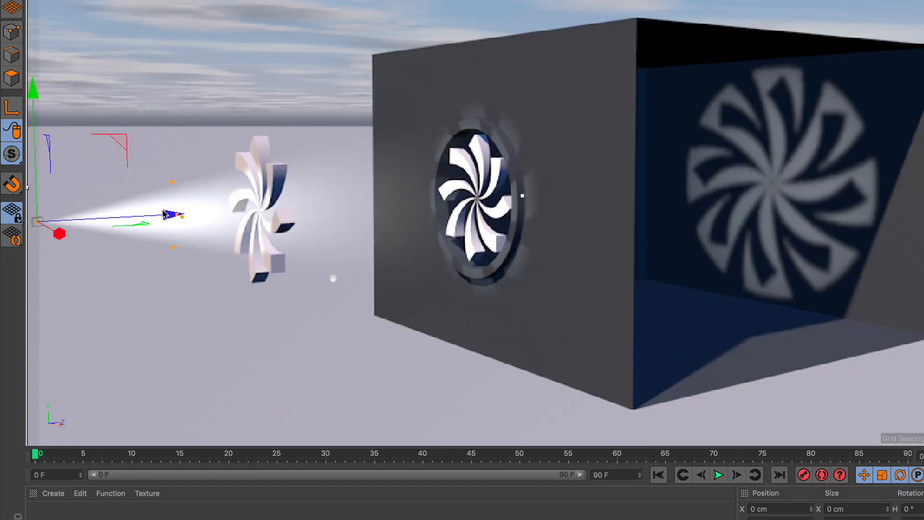
pyautogui.moveTo(163, 213); pyautogui.dragTo(211, 207)
pyautogui.hotkey('ctrl', 'r')
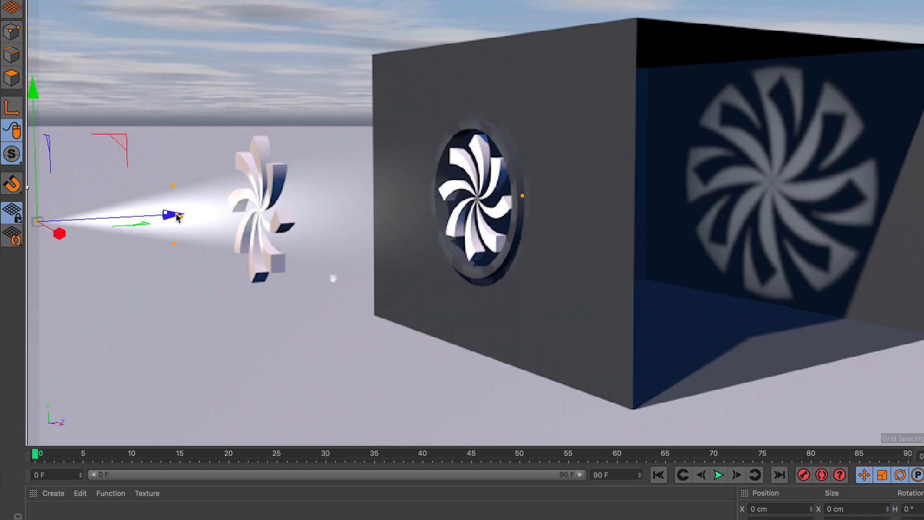
pyautogui.moveTo(178, 217); pyautogui.dragTo(405, 211)
pyautogui.hotkey('ctrl', 'r')
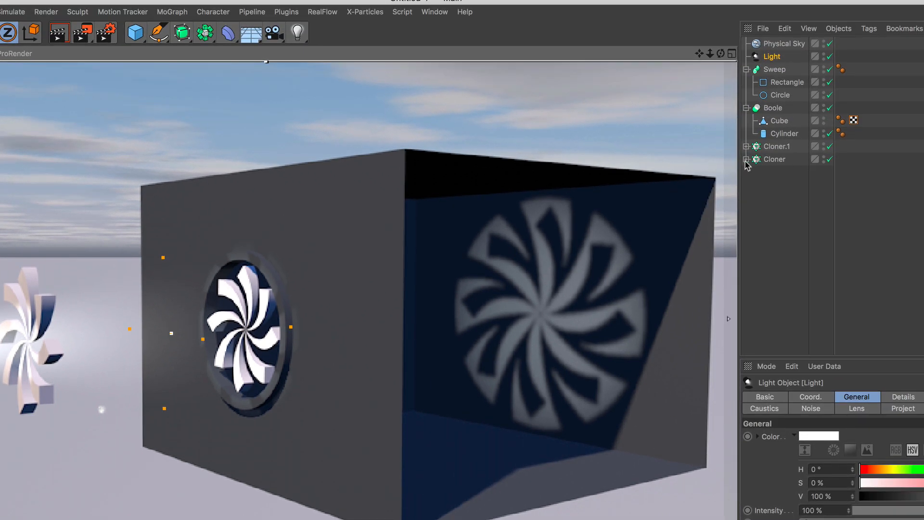
# Lengthen the timeline and its preview range to 500 frames, and shorten the project length to 300 frames.
pyautogui.click(746, 159)
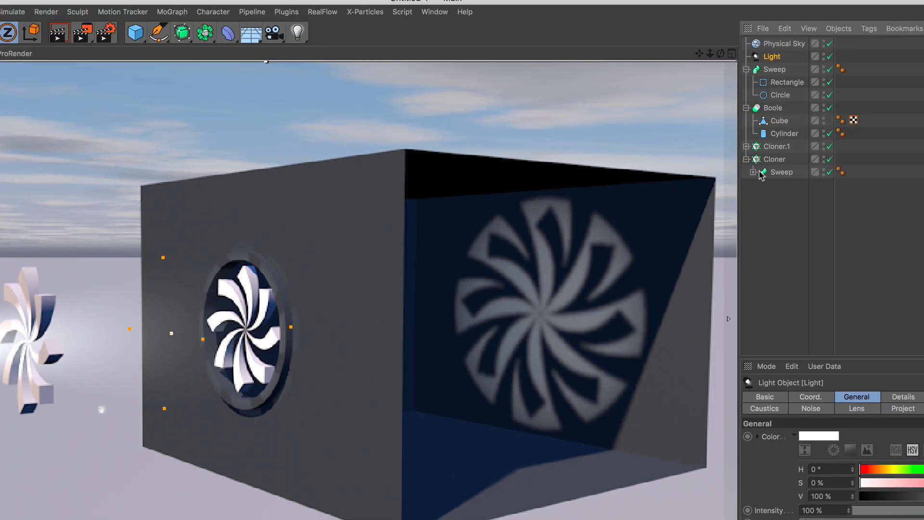
pyautogui.click(781, 173)
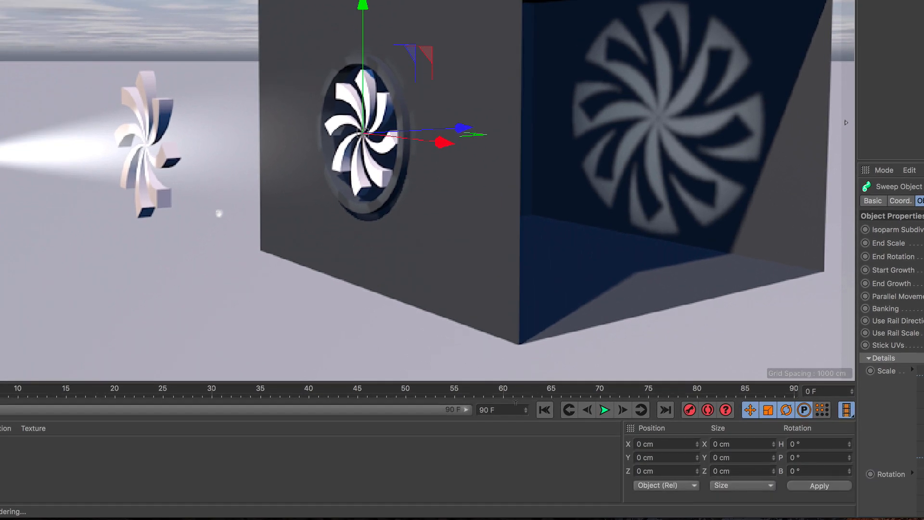
pyautogui.write('600')
pyautogui.click(458, 448)
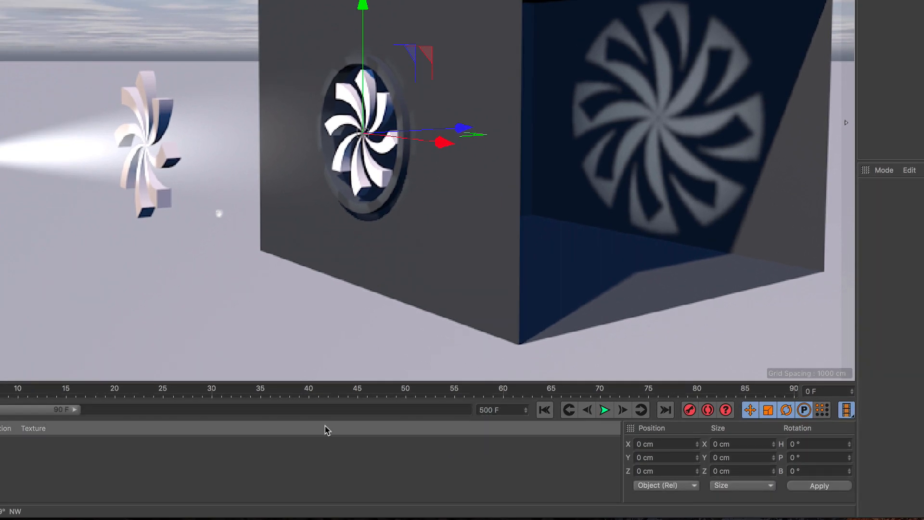
pyautogui.moveTo(86, 410); pyautogui.dragTo(498, 438)
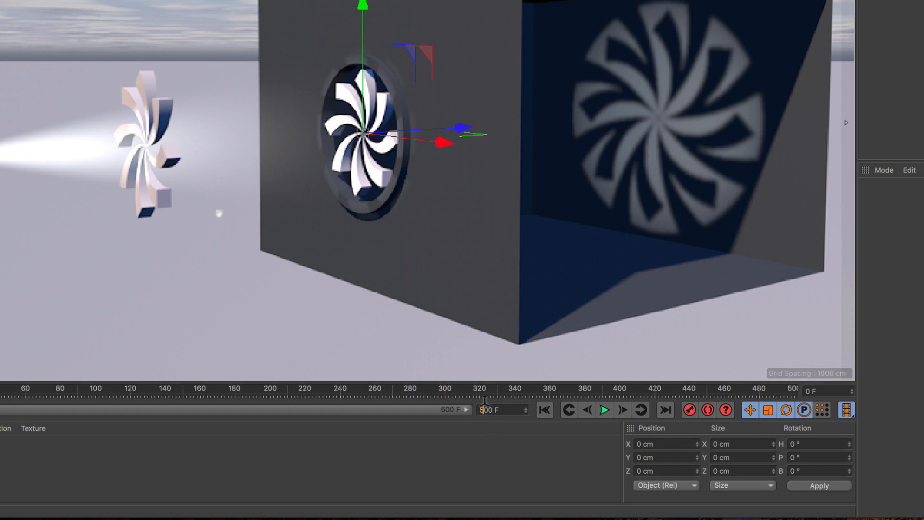
pyautogui.write('3')
pyautogui.press('Return')
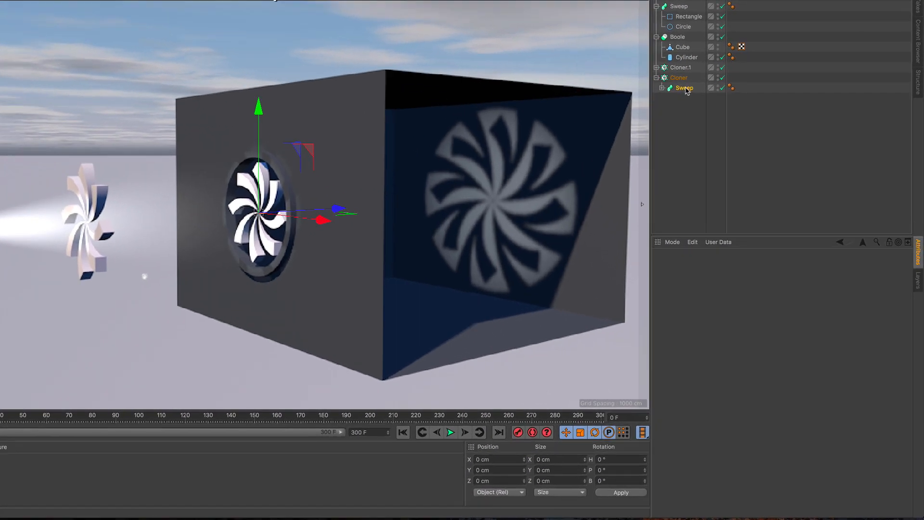
# Slope the rotation curve of the Sweep inside Cloner from maximum at its start to minimum at its end, and keyframe it at frame 0.
pyautogui.click(686, 89)
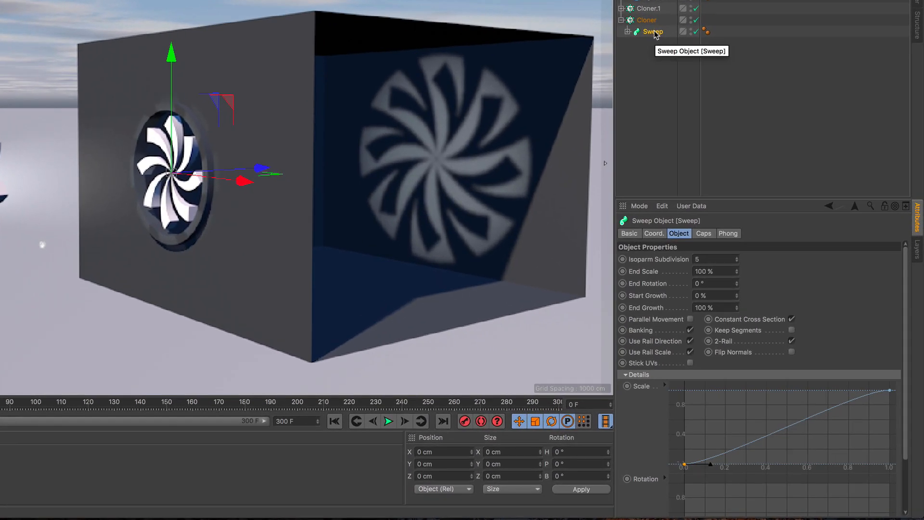
pyautogui.scroll(-3, 644, 432)
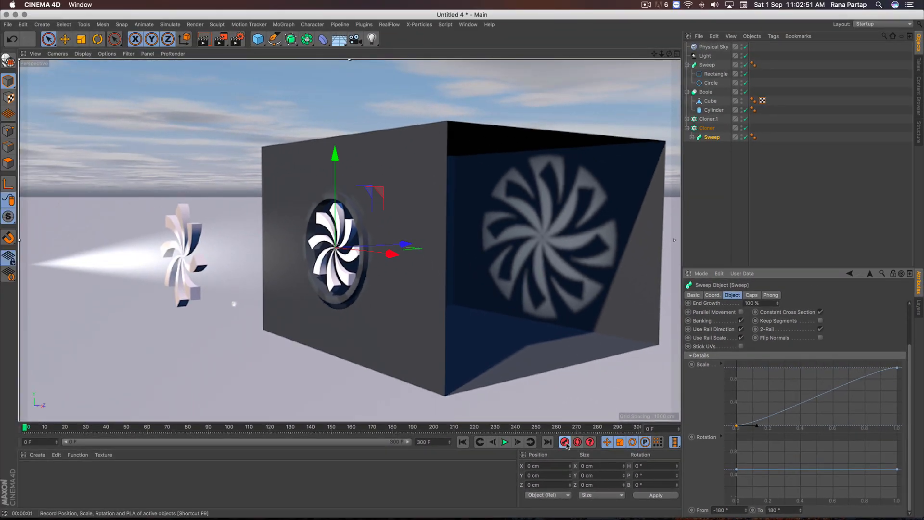
pyautogui.moveTo(736, 470); pyautogui.dragTo(736, 440)
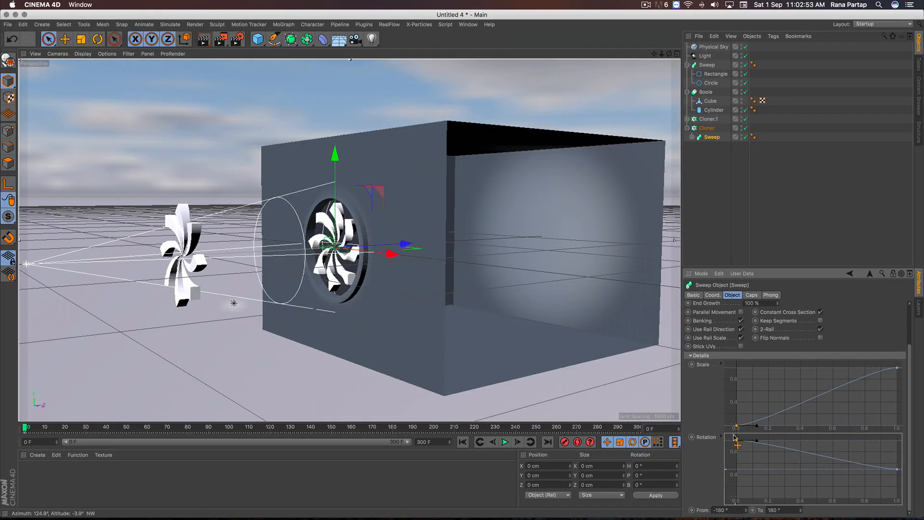
pyautogui.moveTo(899, 470); pyautogui.dragTo(898, 499)
pyautogui.click(693, 437)
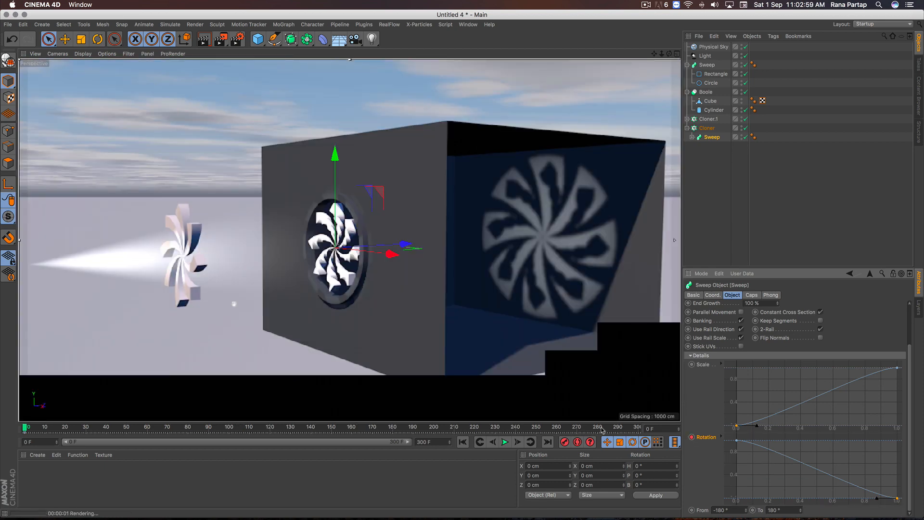
# At frame 300, reverse the Sweep's rotation curve to rise from minimum to maximum, and keyframe it.
pyautogui.moveTo(601, 428); pyautogui.dragTo(663, 426)
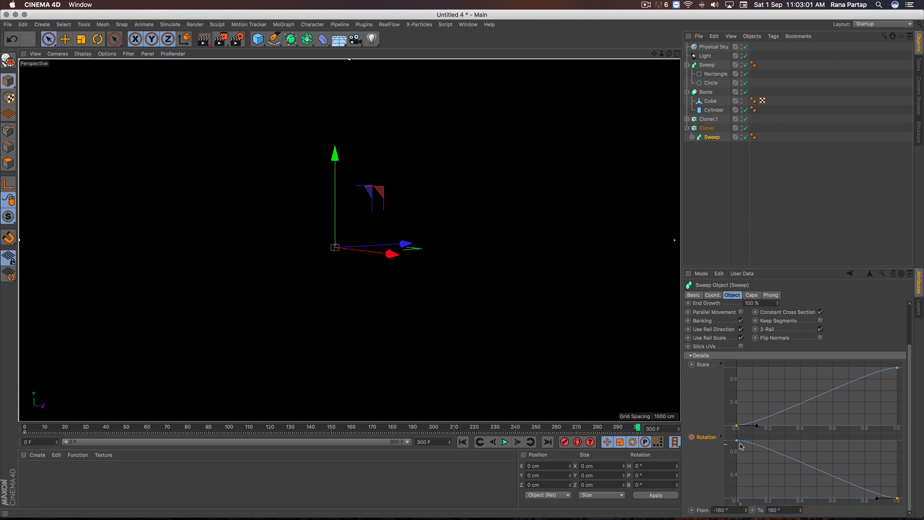
pyautogui.moveTo(737, 441); pyautogui.dragTo(737, 498)
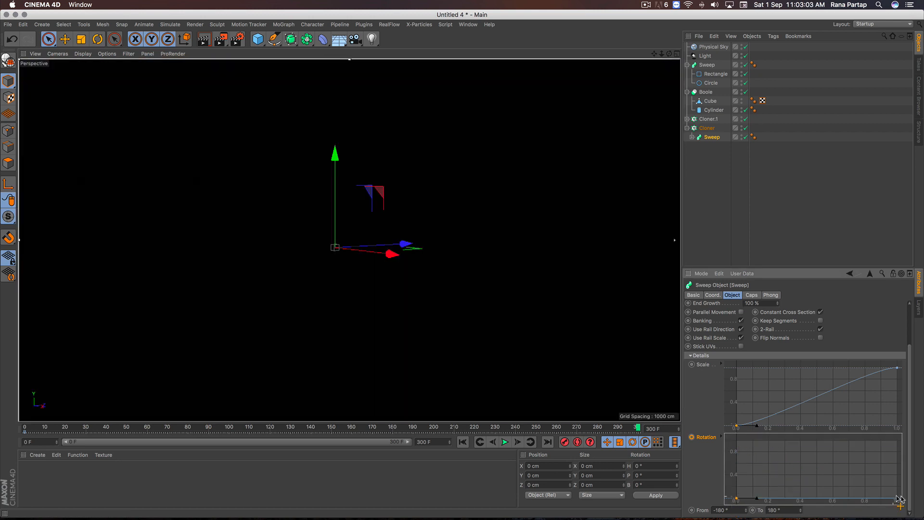
pyautogui.moveTo(899, 499); pyautogui.dragTo(898, 440)
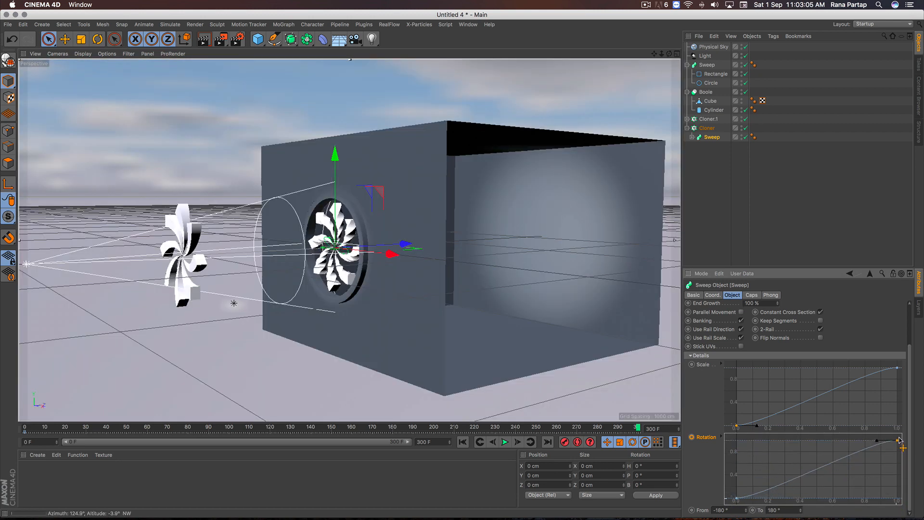
pyautogui.click(691, 437)
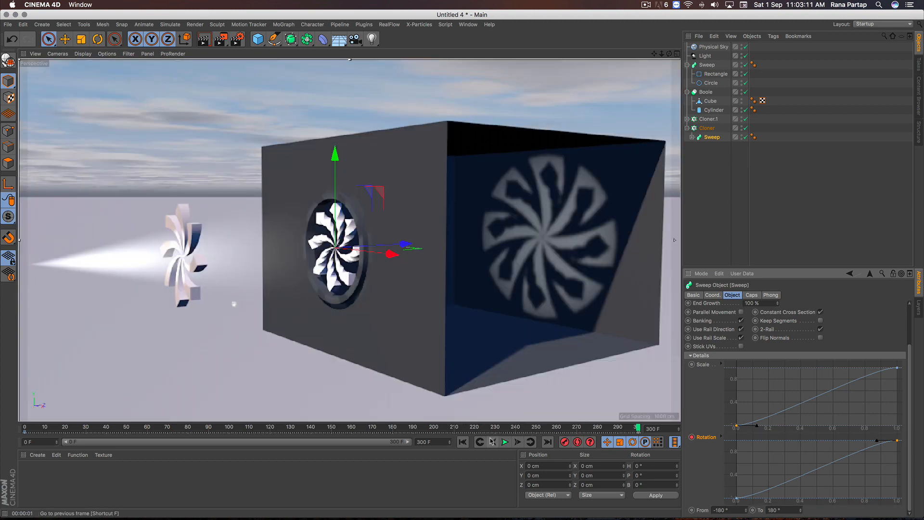
# Play the animation from the first frame and examine the twisting fan blades up close in the box opening.
pyautogui.click(463, 442)
pyautogui.click(505, 442)
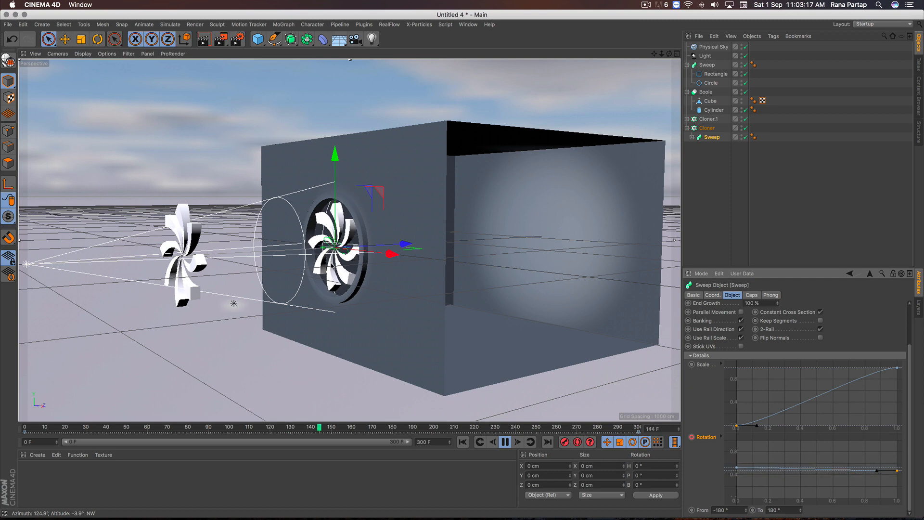
pyautogui.click(505, 441)
pyautogui.keyDown('alt'); pyautogui.moveTo(234, 304); pyautogui.dragTo(350, 203, button='right'); pyautogui.keyUp('alt')
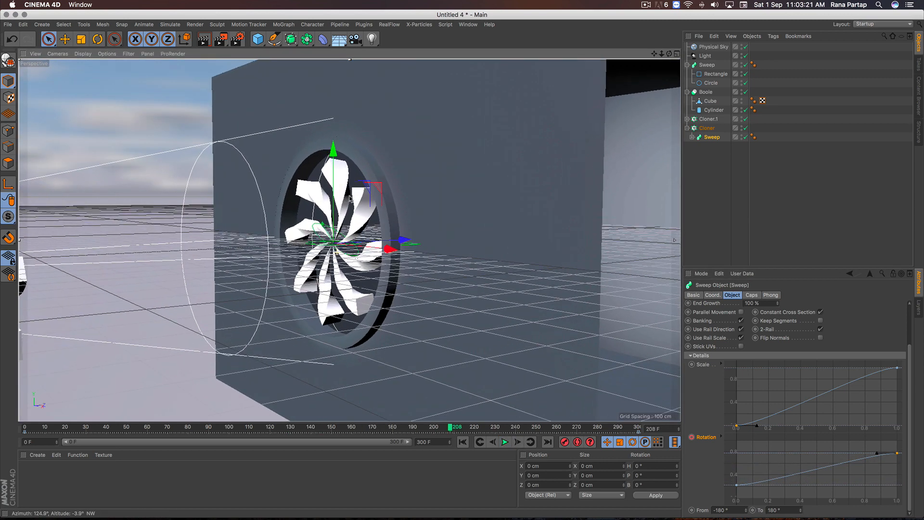
pyautogui.click(463, 442)
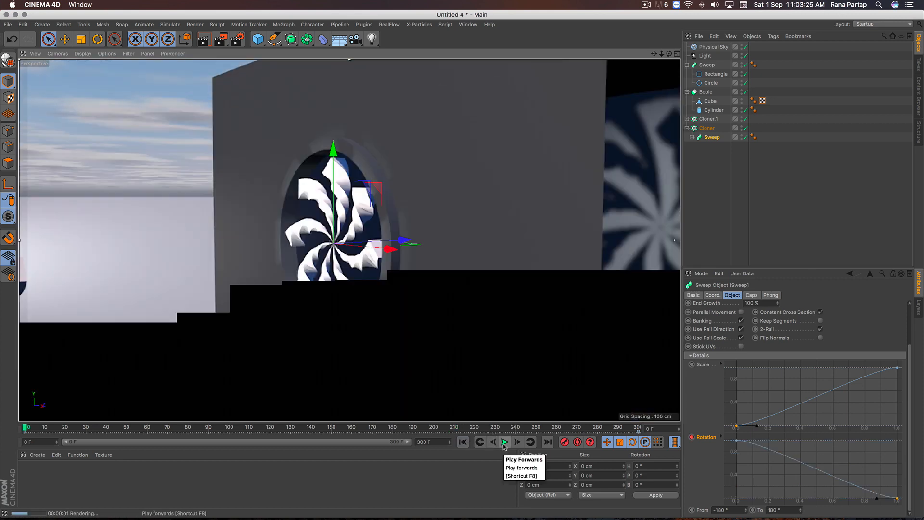
pyautogui.click(504, 442)
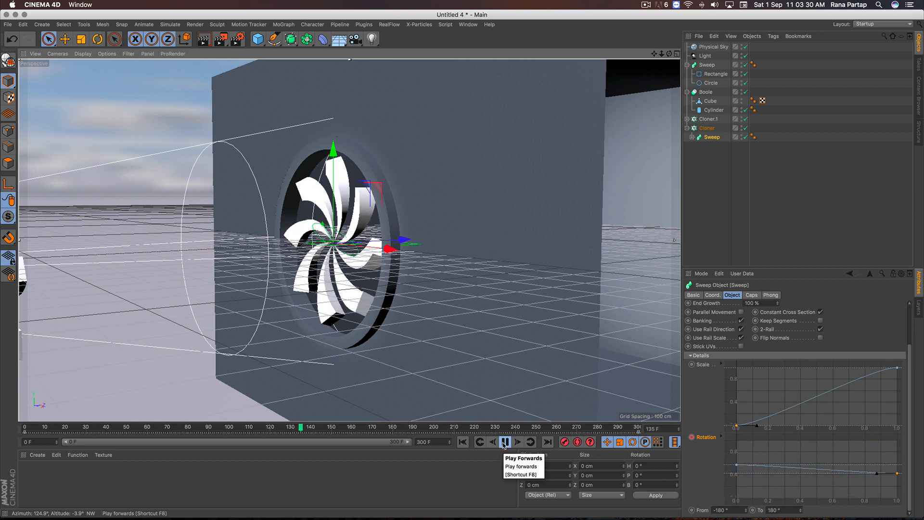
# Stop the playback and set the interpolation of the Sweep's rotation curve keys at frames 0 and 300 to Linear.
pyautogui.click(504, 442)
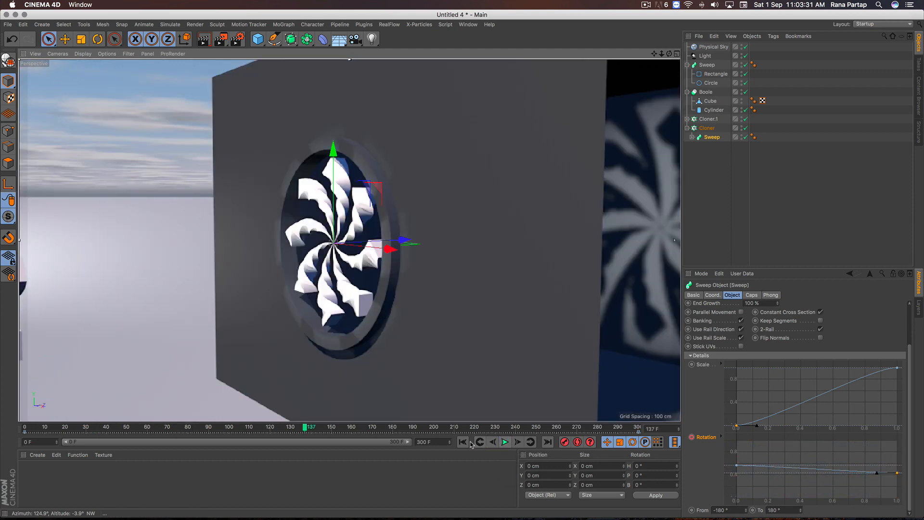
pyautogui.click(463, 442)
pyautogui.click(42, 429)
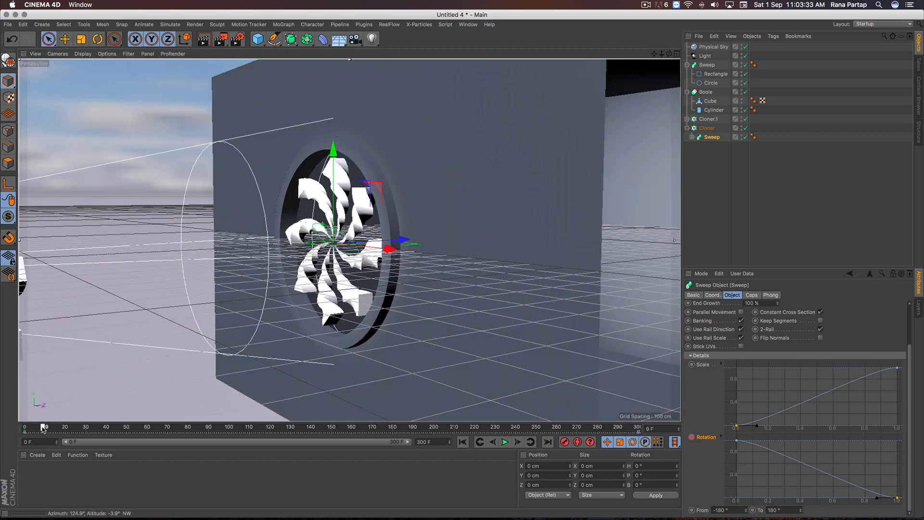
pyautogui.click(25, 433)
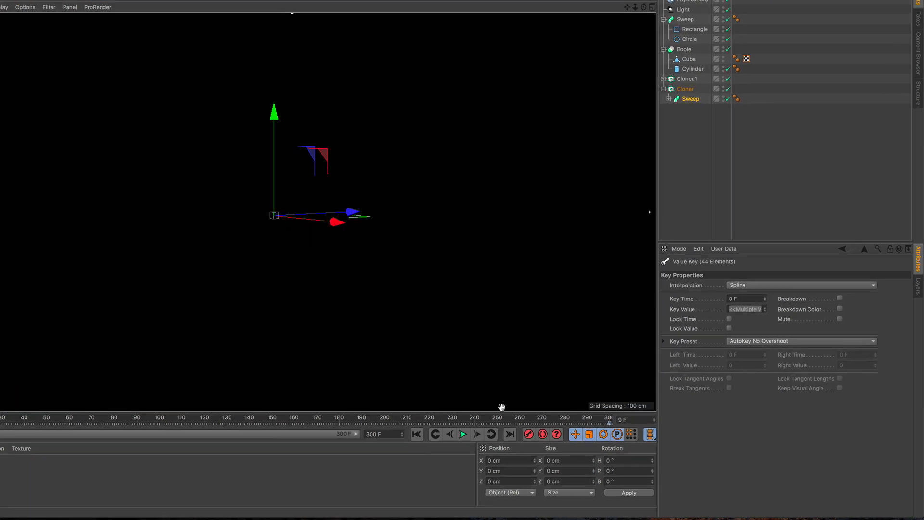
pyautogui.click(774, 304)
pyautogui.click(714, 251)
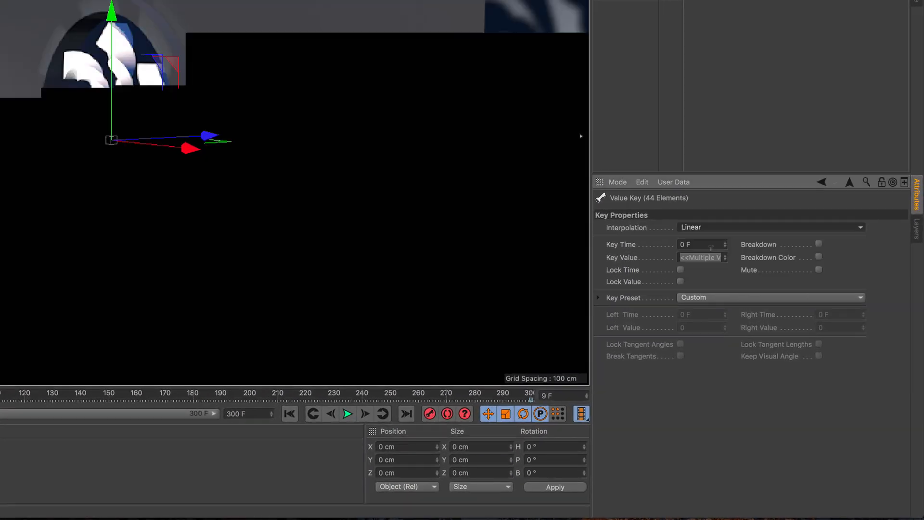
pyautogui.click(532, 399)
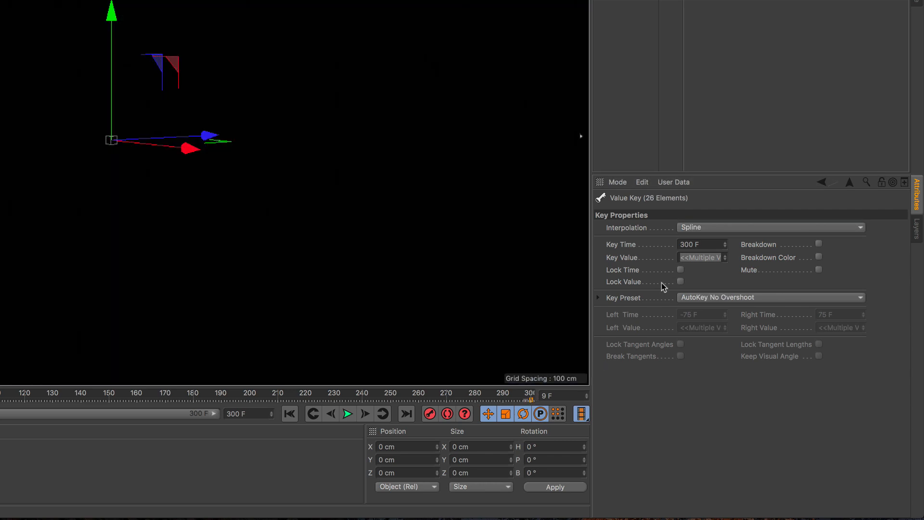
pyautogui.click(715, 228)
pyautogui.click(709, 249)
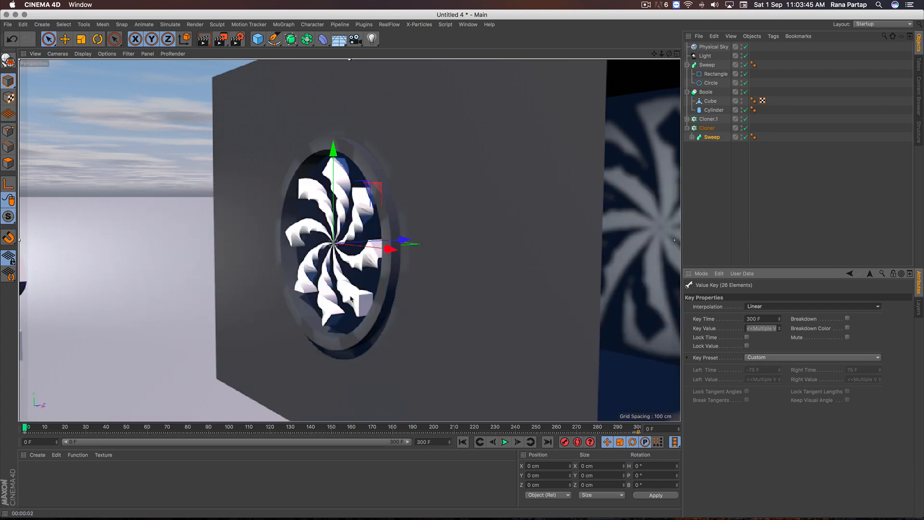
# Keyframe the R.P transform rotation of the Cloner in the box opening at 0° on frame 0.
pyautogui.keyDown('alt'); pyautogui.moveTo(350, 298); pyautogui.dragTo(311, 336); pyautogui.keyUp('alt')
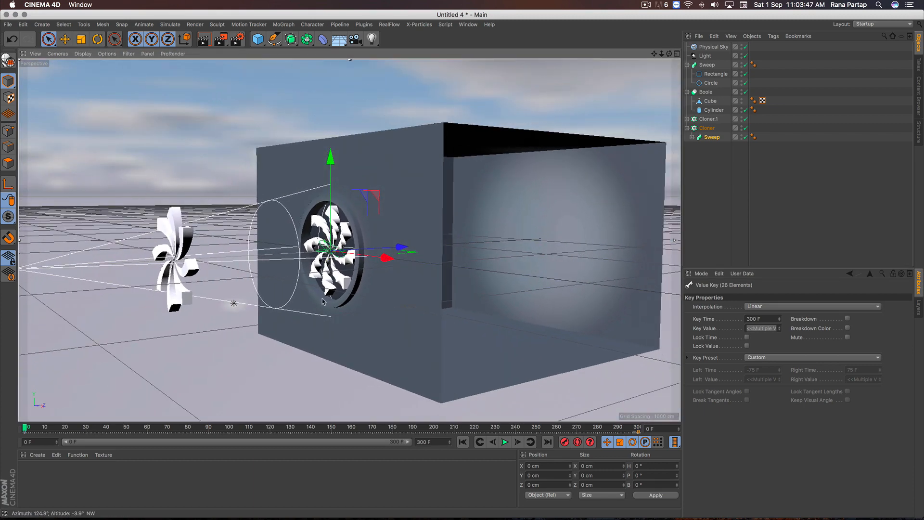
pyautogui.keyDown('alt'); pyautogui.moveTo(323, 302); pyautogui.dragTo(373, 279); pyautogui.keyUp('alt')
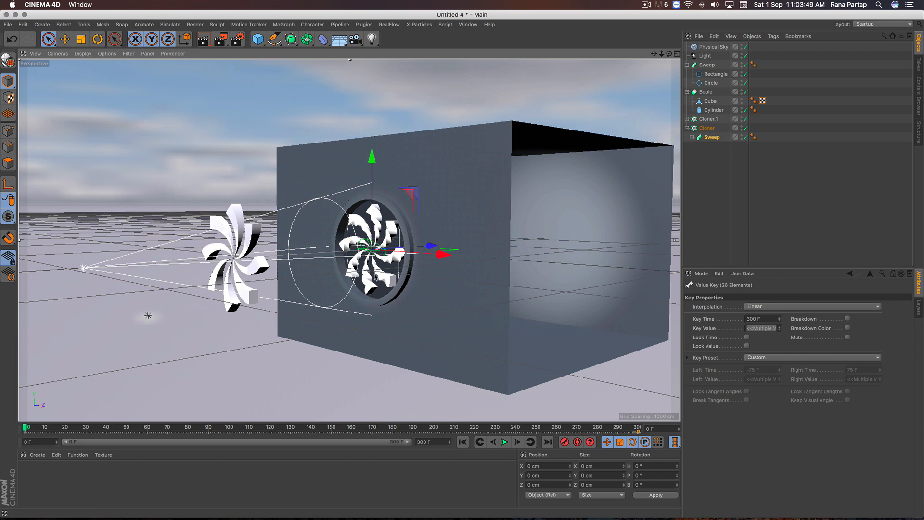
pyautogui.keyDown('alt'); pyautogui.moveTo(376, 277); pyautogui.dragTo(384, 275, button='right'); pyautogui.keyUp('alt')
pyautogui.keyDown('alt'); pyautogui.moveTo(384, 276); pyautogui.dragTo(369, 282); pyautogui.keyUp('alt')
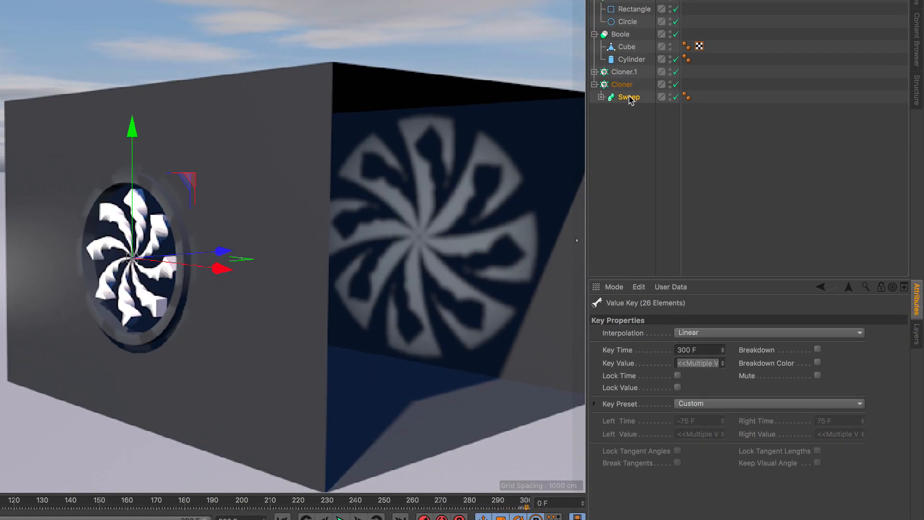
pyautogui.click(711, 137)
pyautogui.click(623, 85)
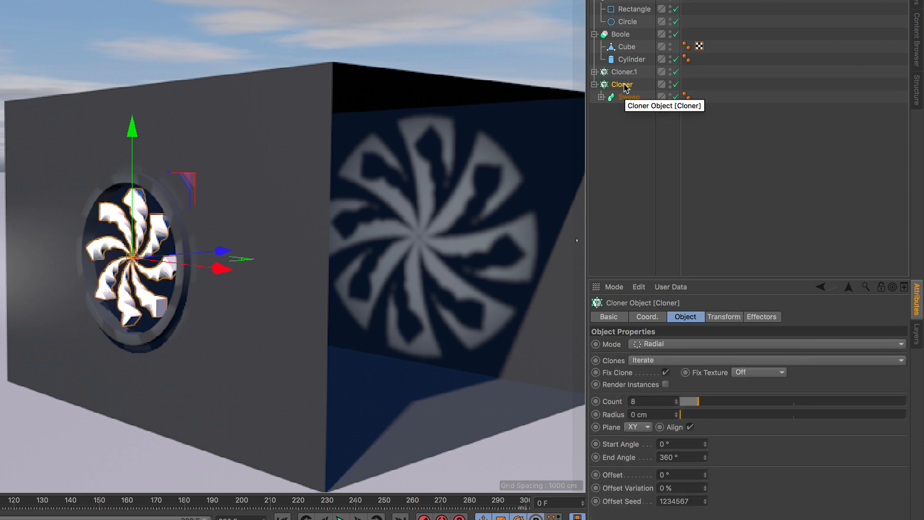
pyautogui.click(726, 317)
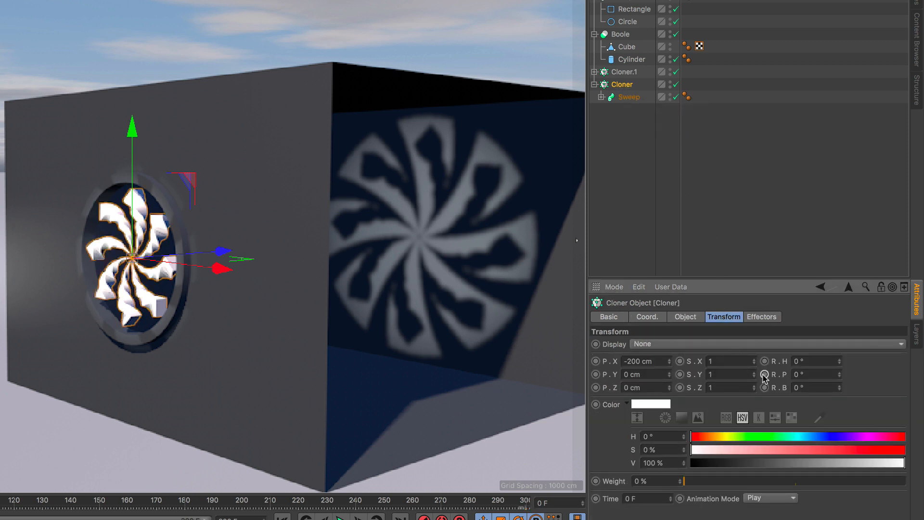
pyautogui.keyDown('ctrl'); pyautogui.click(764, 375); pyautogui.keyUp('ctrl')
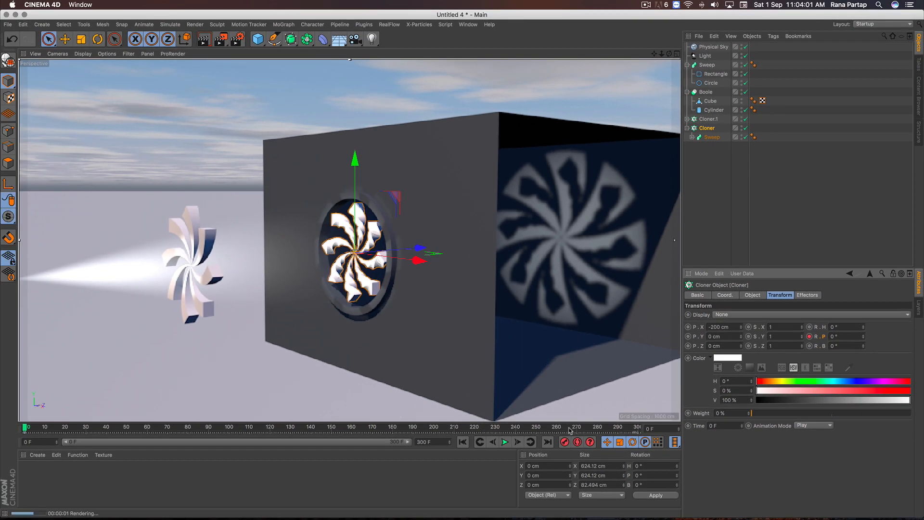
# At frame 300, set the Cloner's R.P transform rotation to 713° and keyframe it.
pyautogui.moveTo(570, 431); pyautogui.dragTo(642, 428)
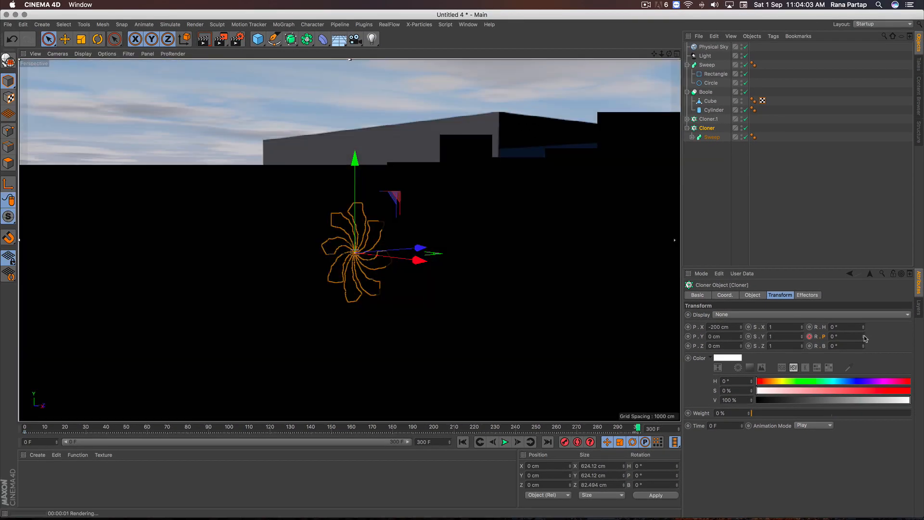
pyautogui.moveTo(863, 337); pyautogui.dragTo(864, 289)
pyautogui.click(810, 337)
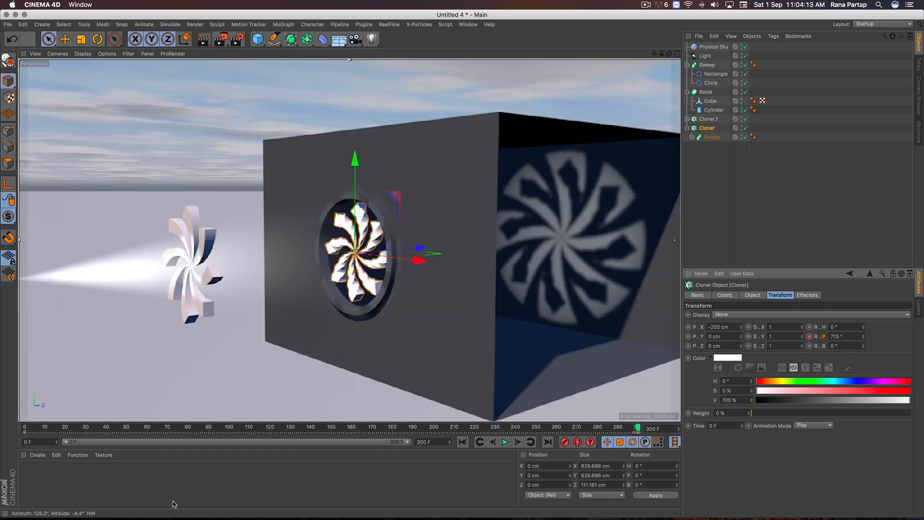
# Set the interpolation of the Cloner's R.P keys at frames 0 and 300 to Linear.
pyautogui.click(25, 432)
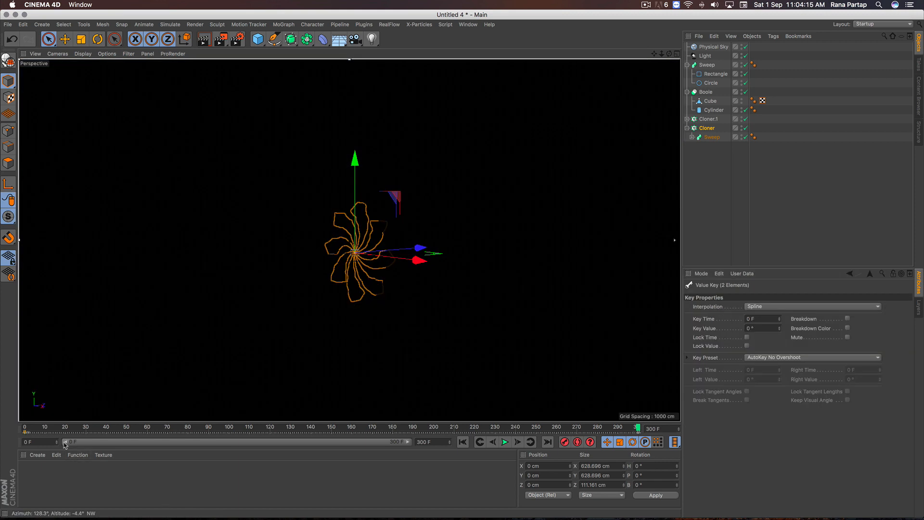
pyautogui.click(779, 307)
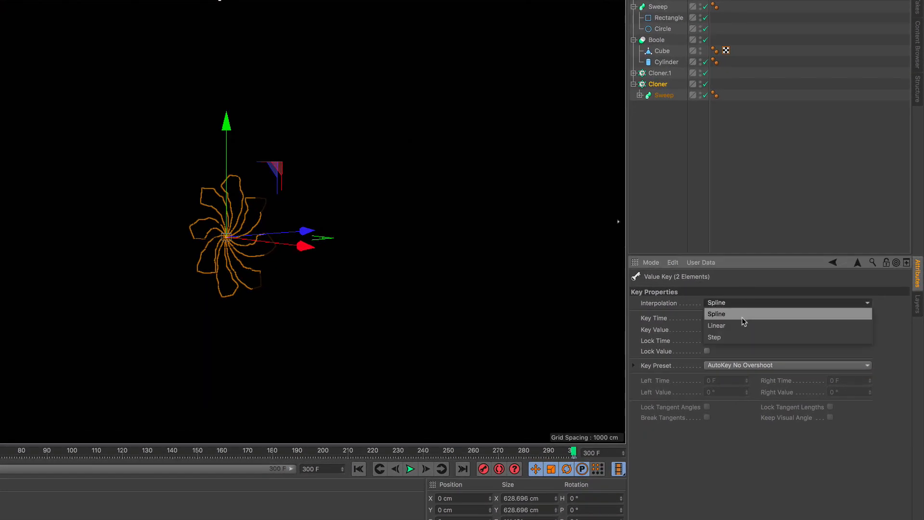
pyautogui.click(744, 325)
pyautogui.click(544, 454)
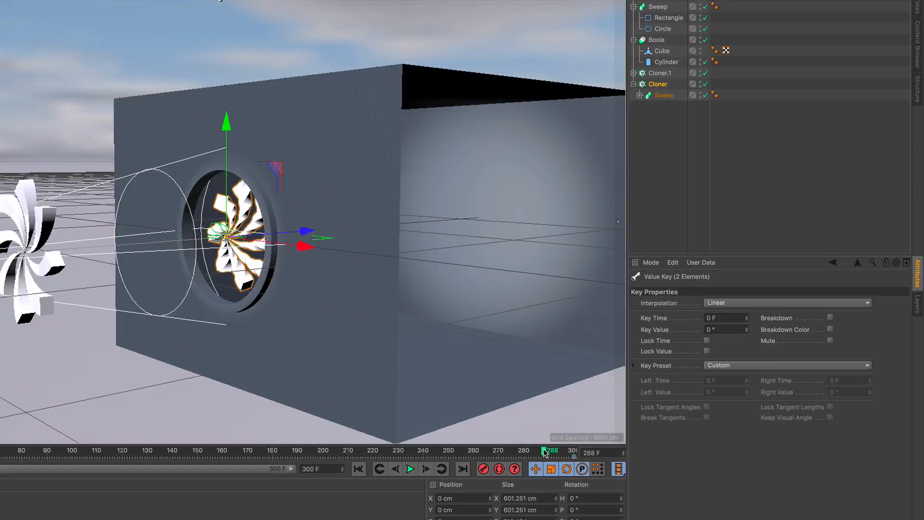
pyautogui.click(574, 458)
pyautogui.click(747, 303)
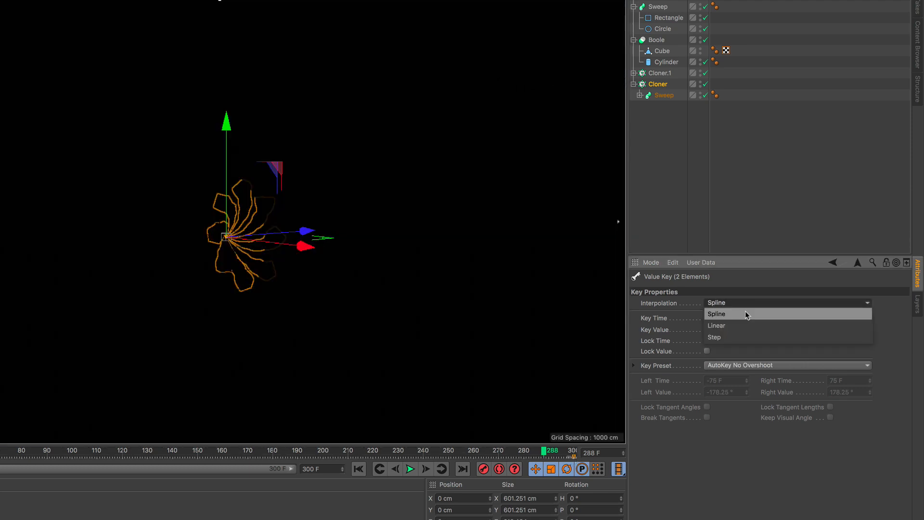
pyautogui.click(740, 323)
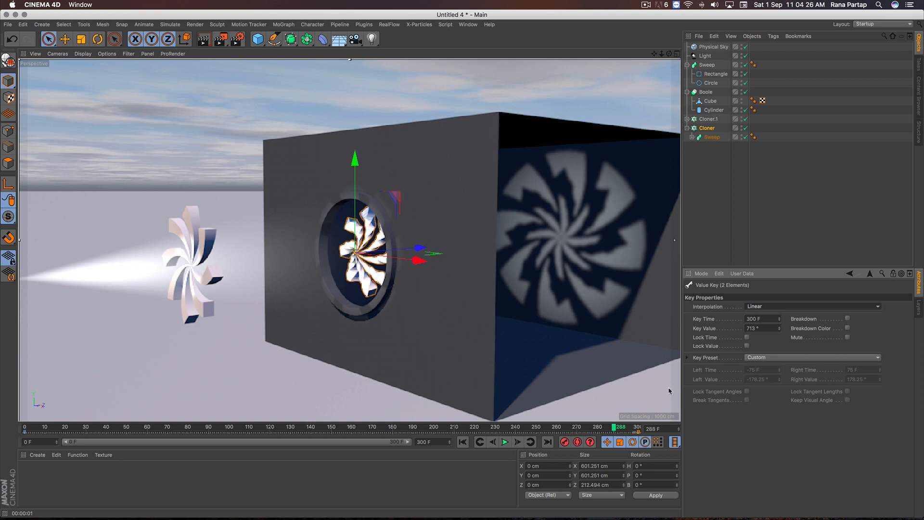
# Play the animation from the first frame and examine the turning fan blades and their shadow, then stop it.
pyautogui.click(463, 442)
pyautogui.click(505, 443)
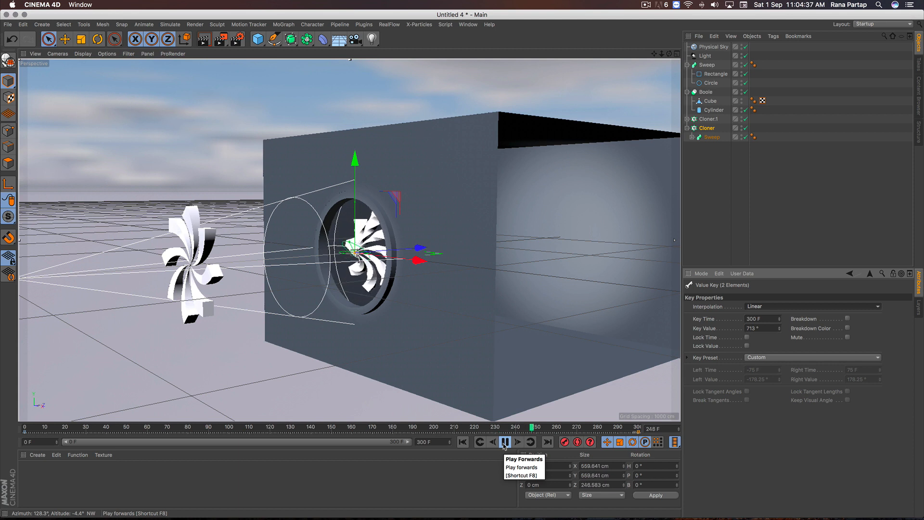
pyautogui.click(505, 442)
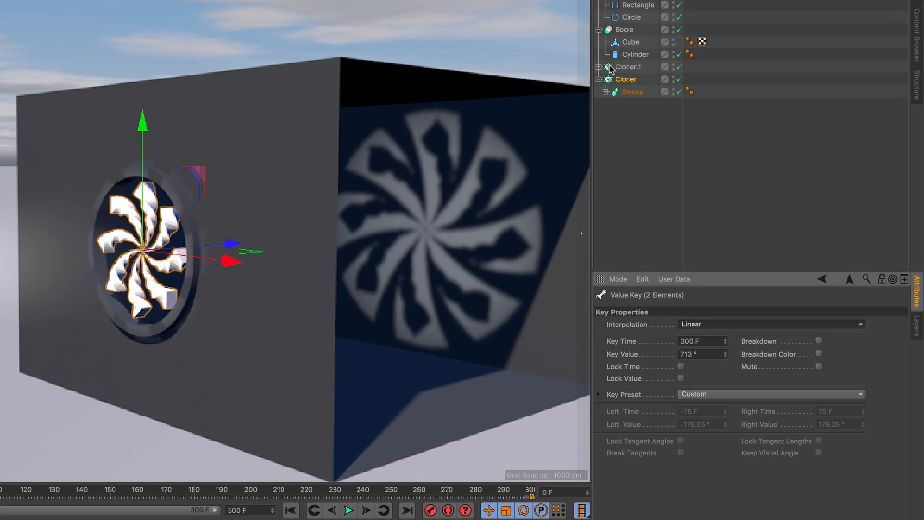
# Slope the rotation curve of the Sweep inside Cloner.1 from minimum at its start to maximum at its end, and keyframe it at frame 0.
pyautogui.click(694, 120)
pyautogui.click(598, 68)
pyautogui.click(620, 80)
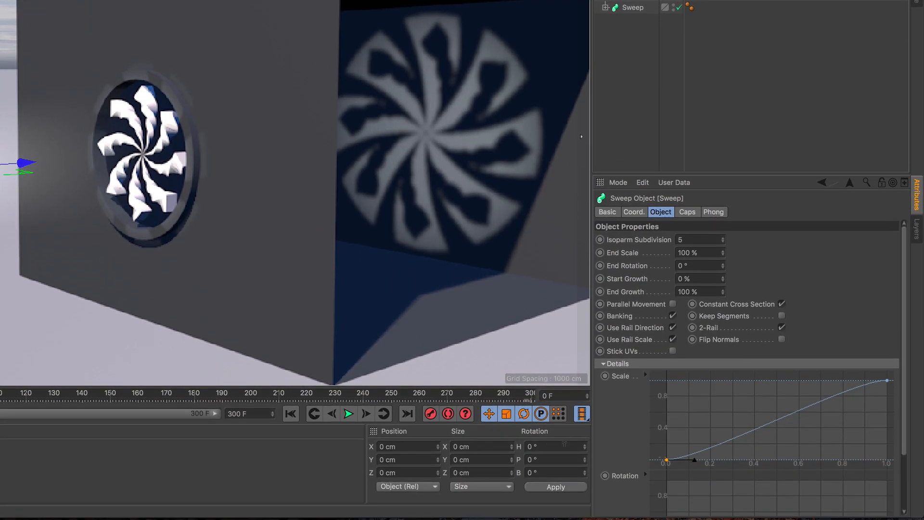
pyautogui.scroll(-2, 631, 424)
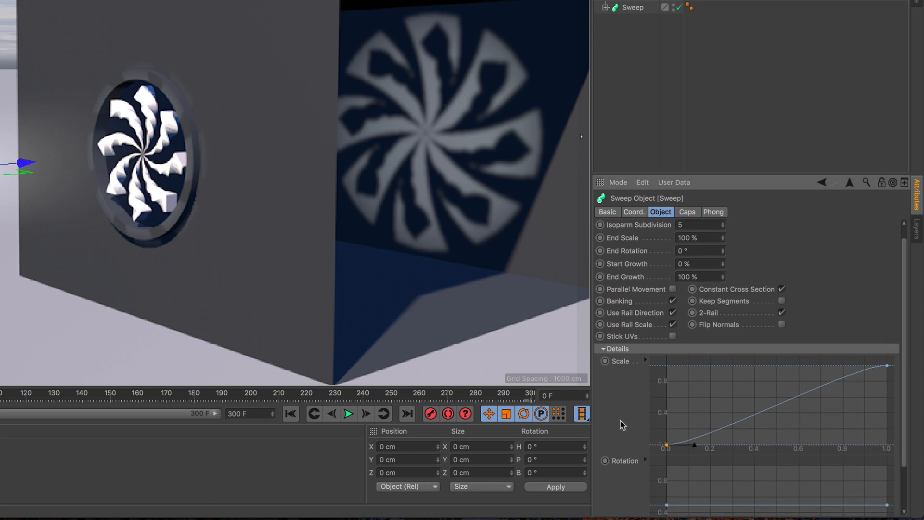
pyautogui.scroll(-4, 620, 421)
pyautogui.keyDown('ctrl'); pyautogui.click(605, 407); pyautogui.keyUp('ctrl')
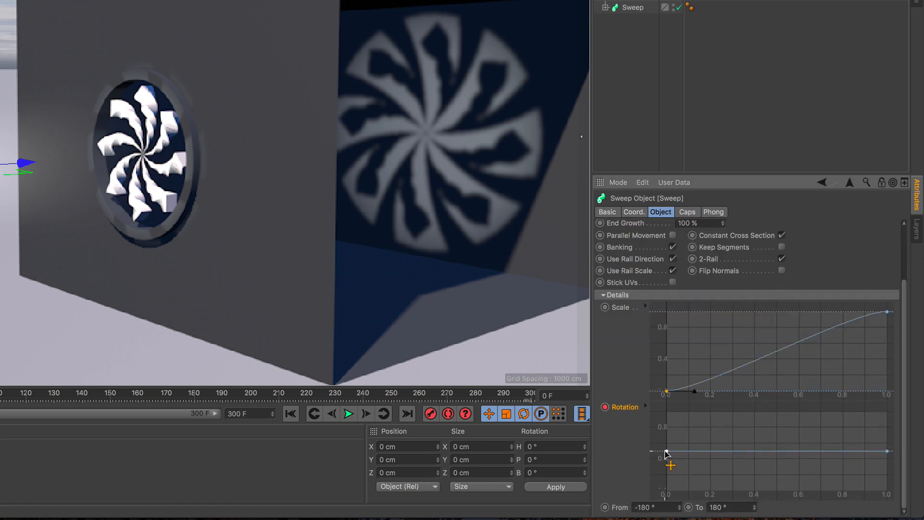
pyautogui.moveTo(667, 452); pyautogui.dragTo(666, 503)
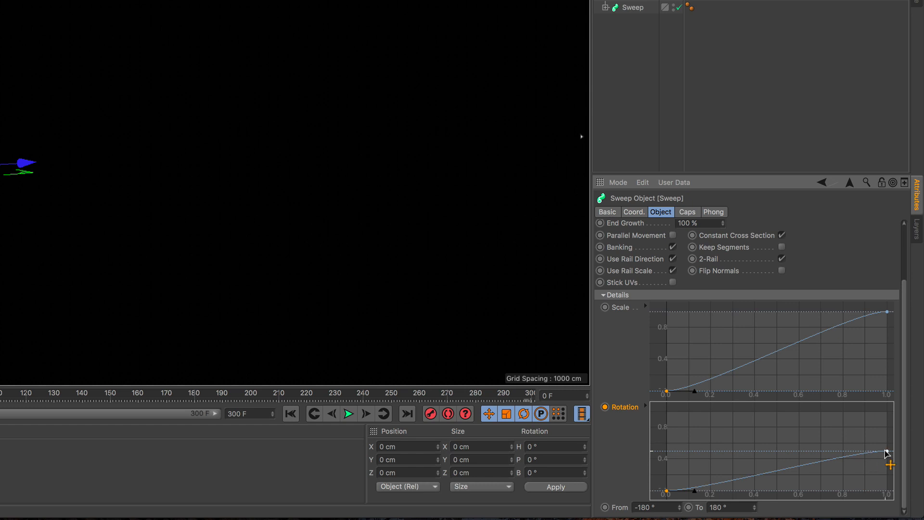
pyautogui.moveTo(887, 452); pyautogui.dragTo(888, 412)
pyautogui.keyDown('ctrl'); pyautogui.click(605, 406); pyautogui.keyUp('ctrl')
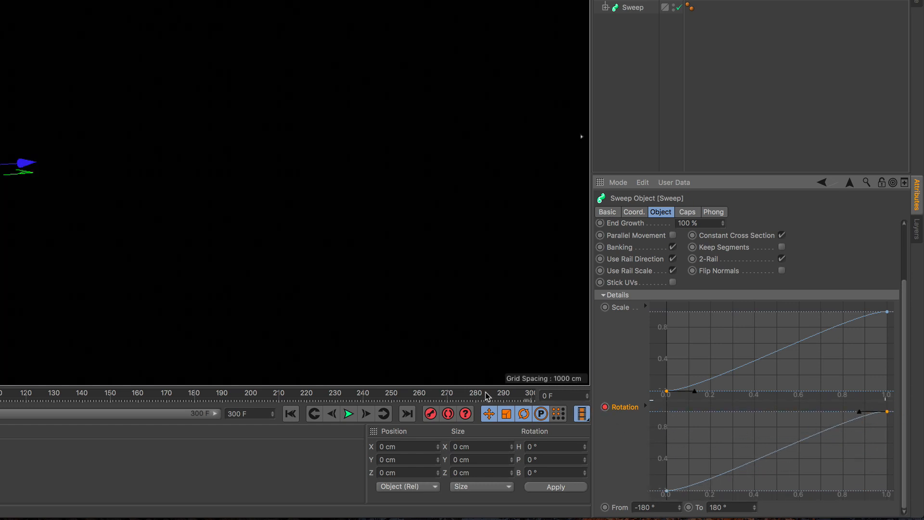
# At frame 300, reverse the rotation curve of Cloner.1's Sweep to fall from maximum to minimum, and keyframe it.
pyautogui.moveTo(487, 396); pyautogui.dragTo(529, 393)
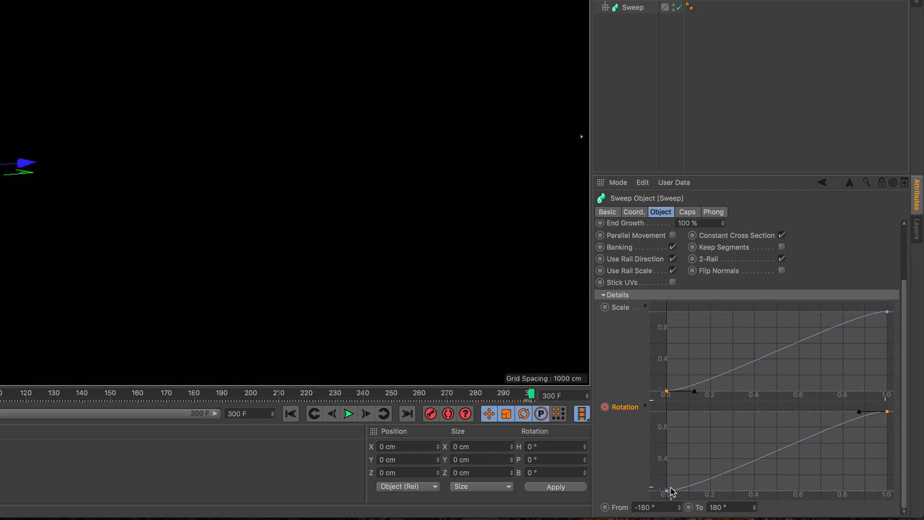
pyautogui.moveTo(667, 491); pyautogui.dragTo(667, 412)
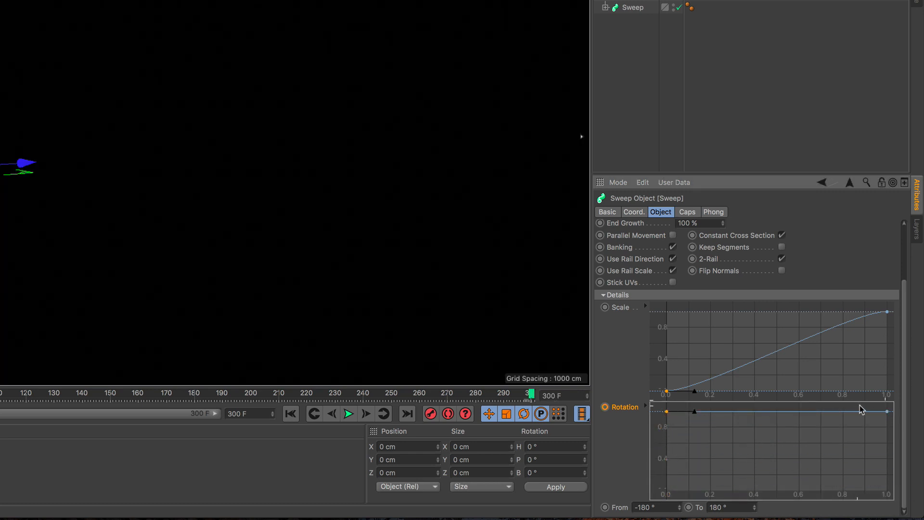
pyautogui.moveTo(887, 412); pyautogui.dragTo(887, 491)
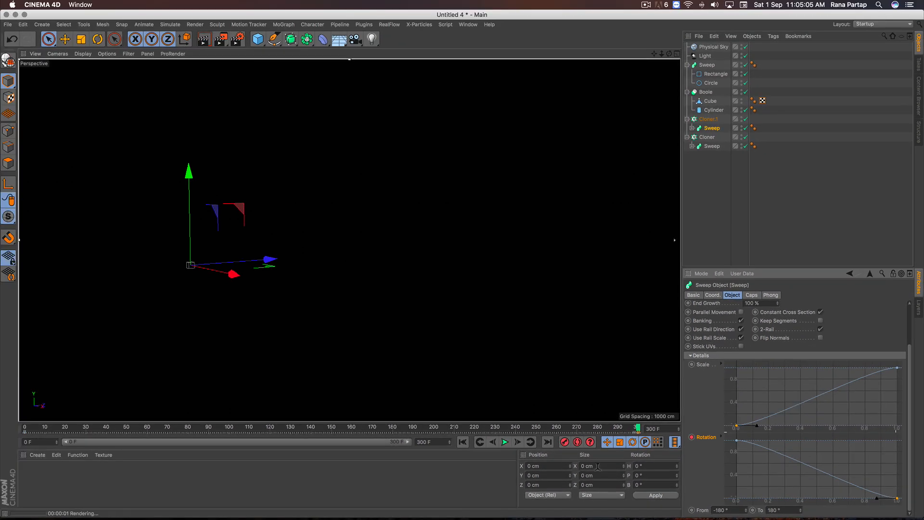
# Set the interpolation of the rotation curve keys of Cloner.1's Sweep at frames 0 and 300 to Linear.
pyautogui.click(26, 434)
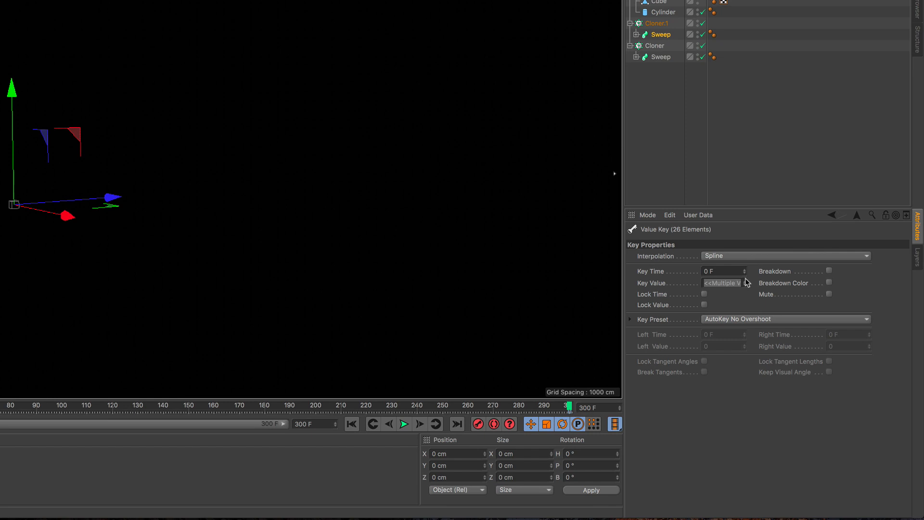
pyautogui.click(741, 257)
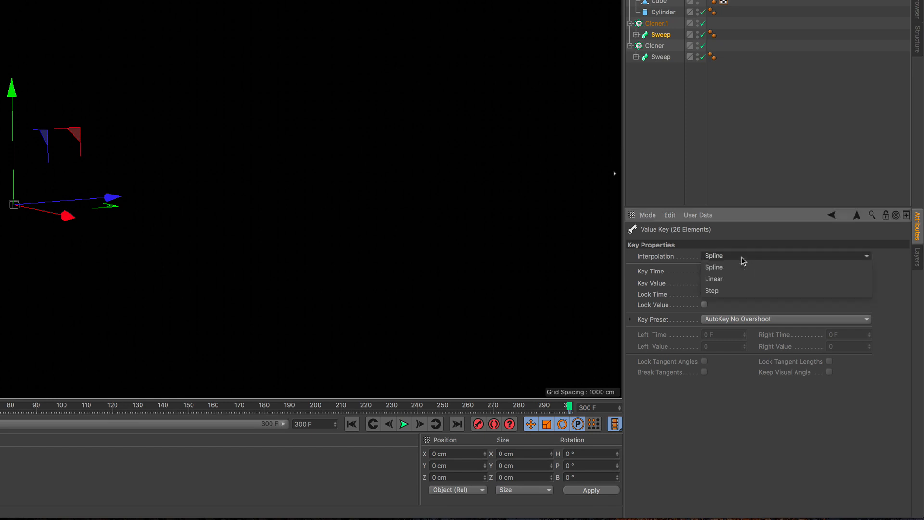
pyautogui.click(734, 277)
pyautogui.click(529, 407)
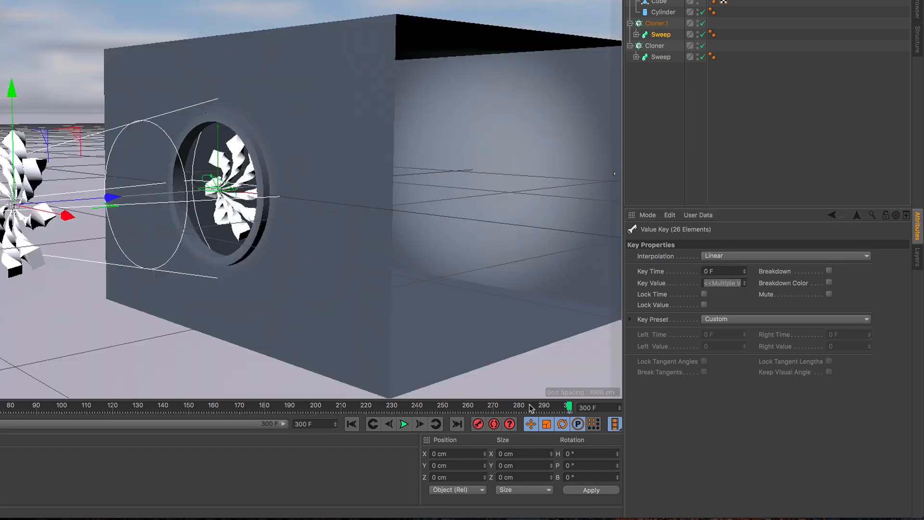
pyautogui.hotkey('ctrl', 'z')
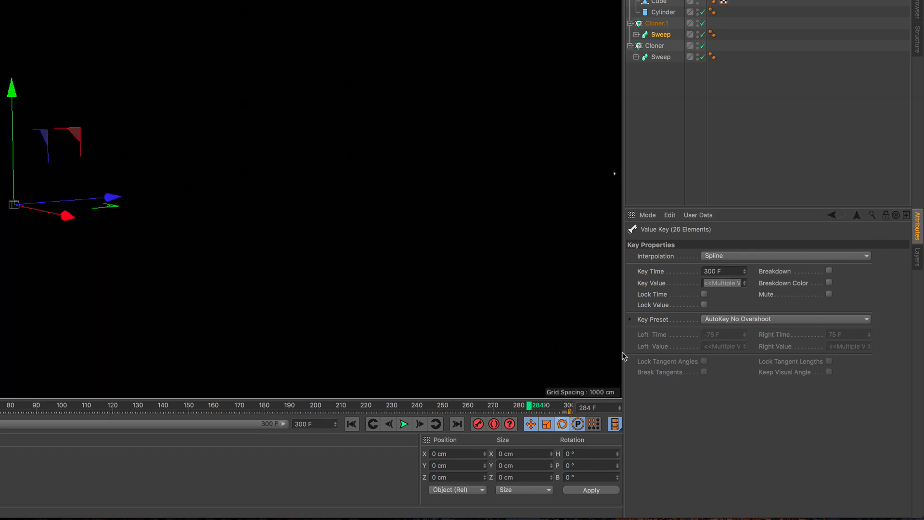
pyautogui.click(738, 256)
pyautogui.click(738, 279)
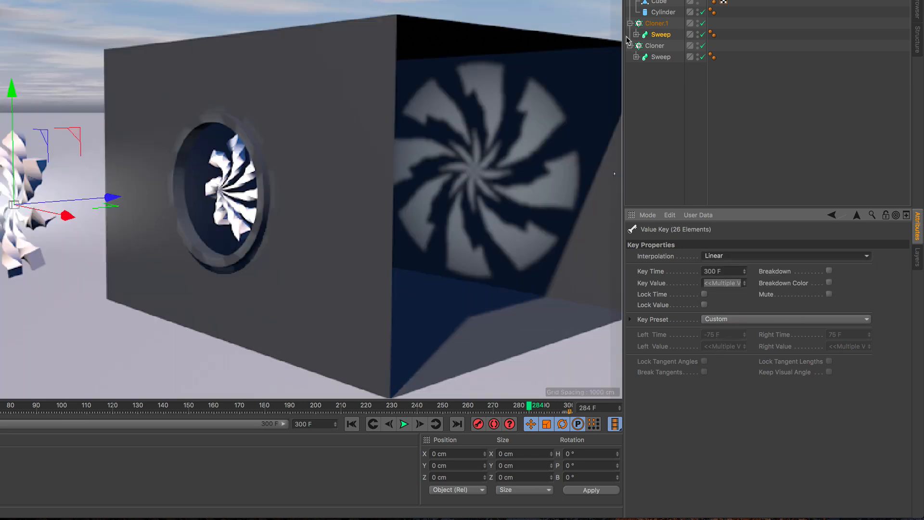
# Keyframe Cloner.1's transform pitch rotation (R.P) at 0° on frame 0.
pyautogui.click(652, 24)
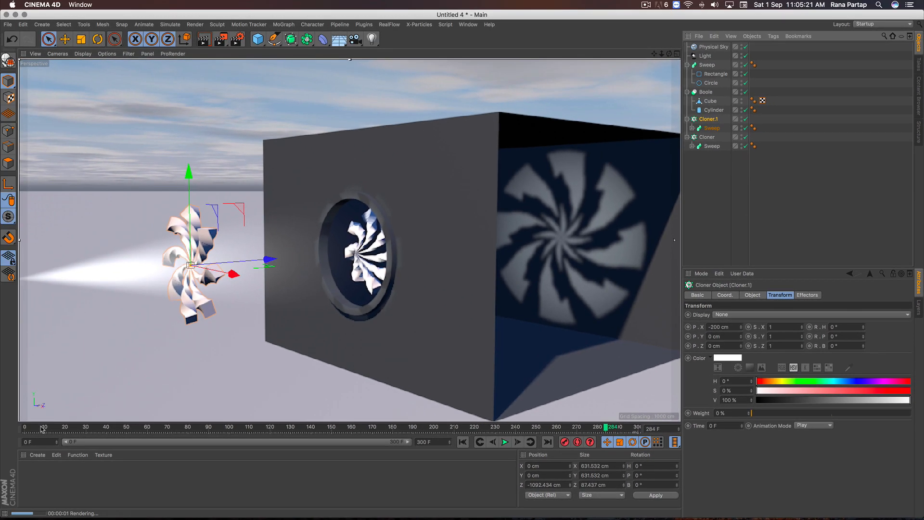
pyautogui.moveTo(40, 427)
pyautogui.mouseDown()
pyautogui.moveTo(10, 428)
pyautogui.moveTo(59, 427)
pyautogui.moveTo(22, 428)
pyautogui.mouseUp()
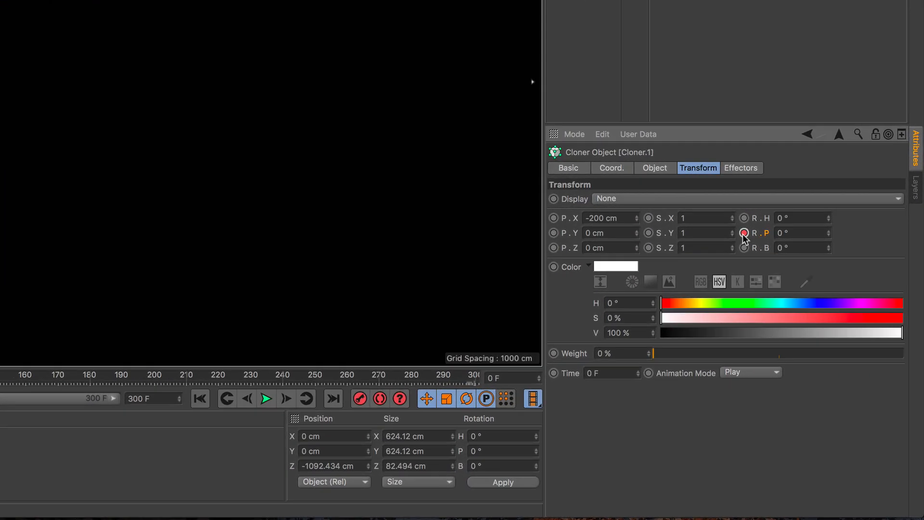
pyautogui.click(810, 336)
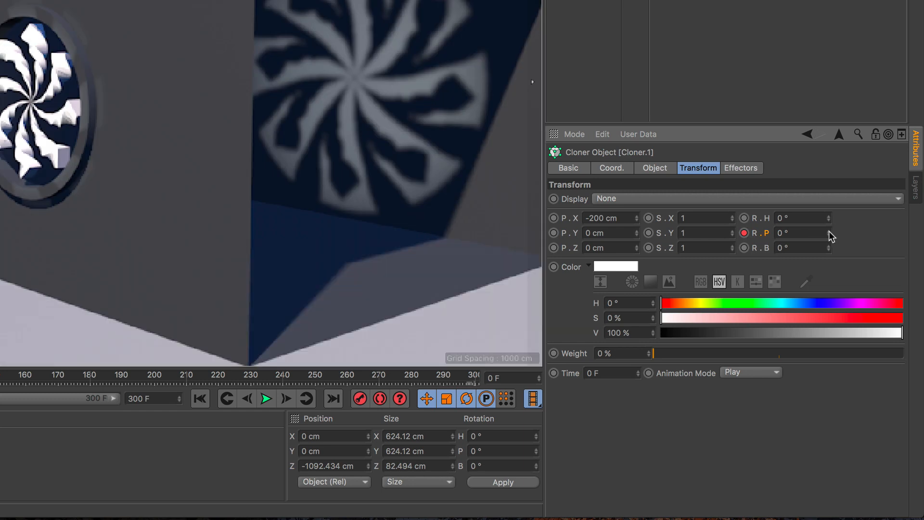
# At frame 300, set Cloner.1's transform pitch rotation (R.P) to -986° and keyframe it.
pyautogui.click(475, 378)
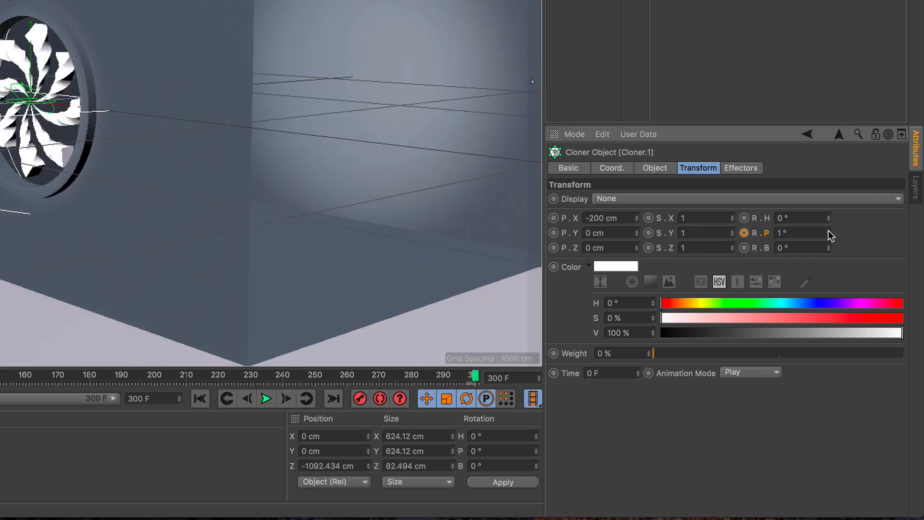
pyautogui.moveTo(828, 233); pyautogui.dragTo(828, 216)
pyautogui.moveTo(826, 230); pyautogui.dragTo(826, 229)
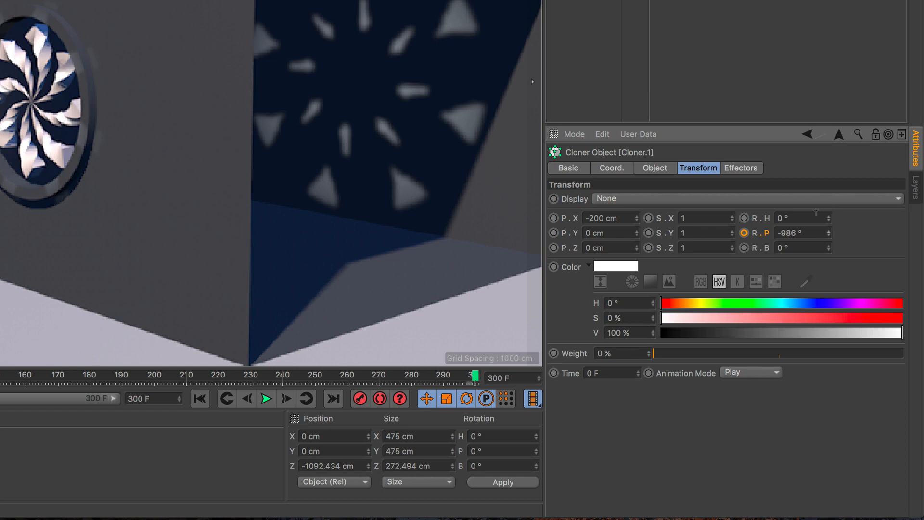
pyautogui.click(744, 233)
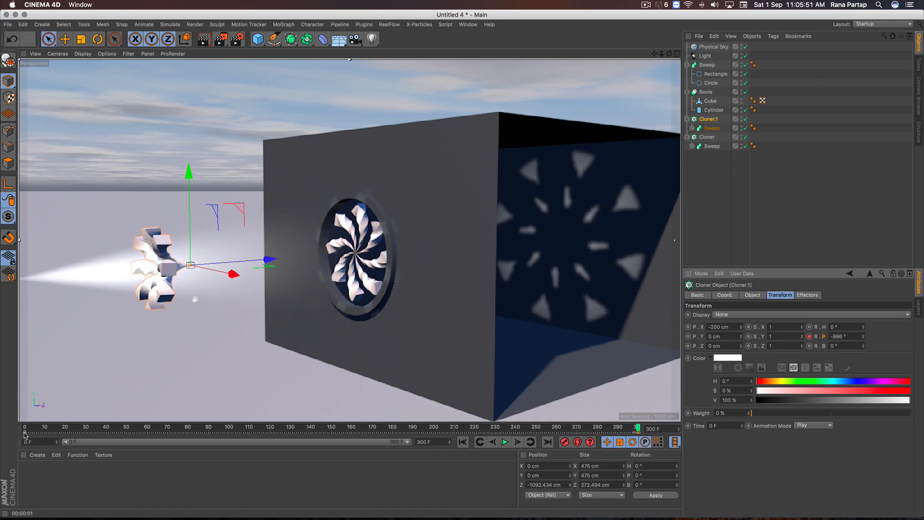
# Set the interpolation of Cloner.1's pitch rotation keys at frames 0 and 300 to Linear.
pyautogui.click(25, 433)
pyautogui.click(811, 306)
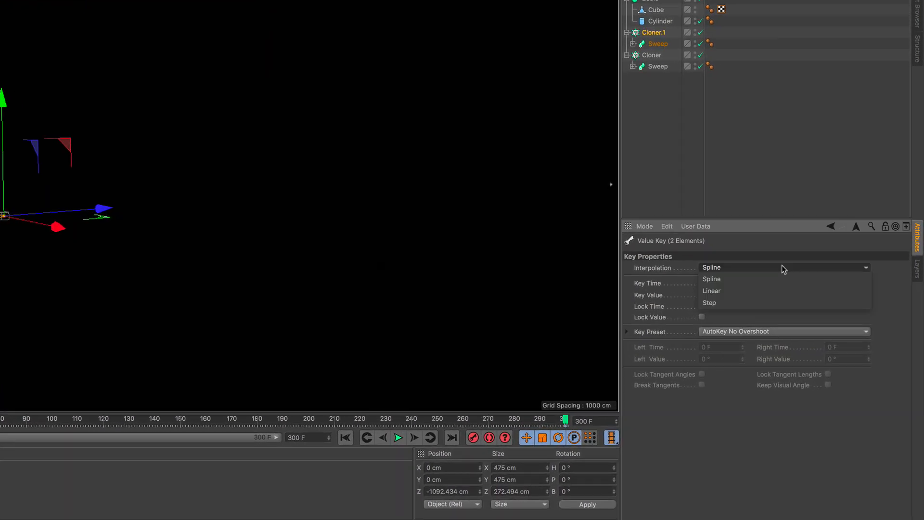
pyautogui.click(798, 325)
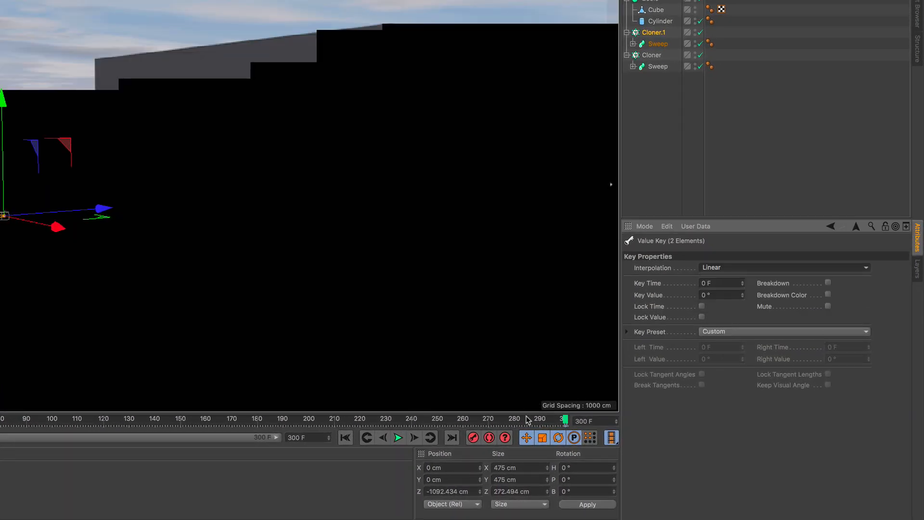
pyautogui.click(526, 419)
pyautogui.click(566, 426)
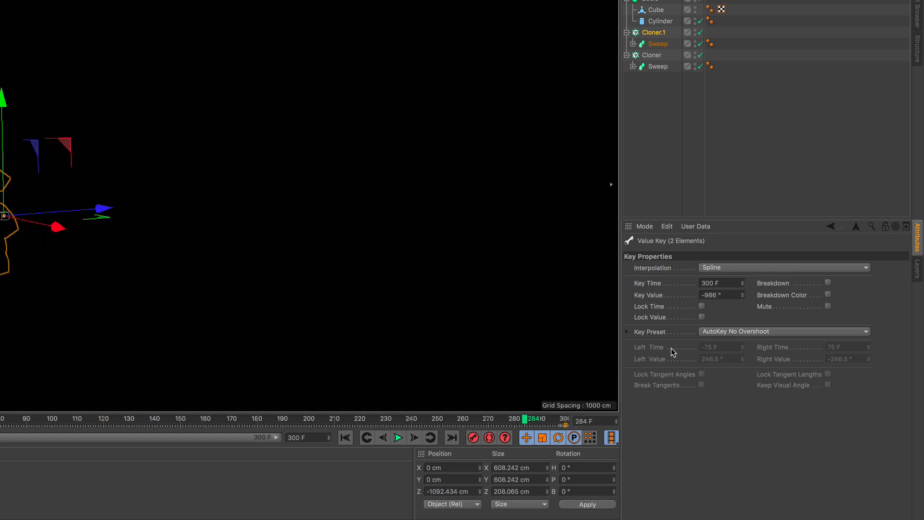
pyautogui.click(740, 268)
pyautogui.click(739, 287)
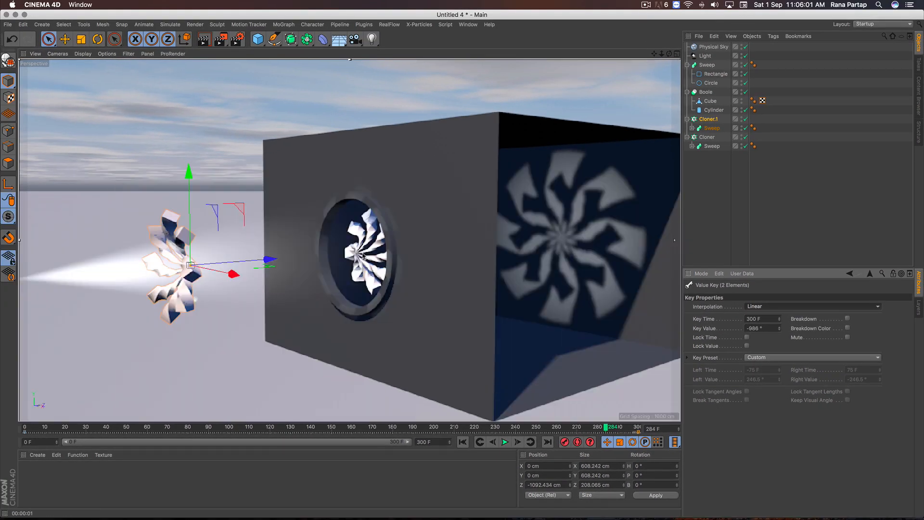
# Play the animation from the first frame, pausing at intervals to examine both fans' rotation and the shadow pattern inside the box.
pyautogui.scroll(-3, 332, 252)
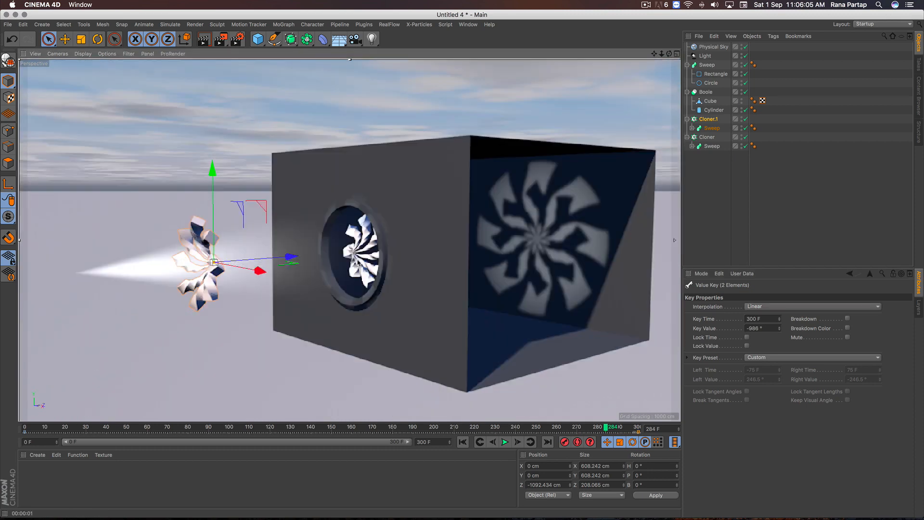
pyautogui.keyDown('alt'); pyautogui.moveTo(393, 256); pyautogui.dragTo(381, 255, button='middle'); pyautogui.keyUp('alt')
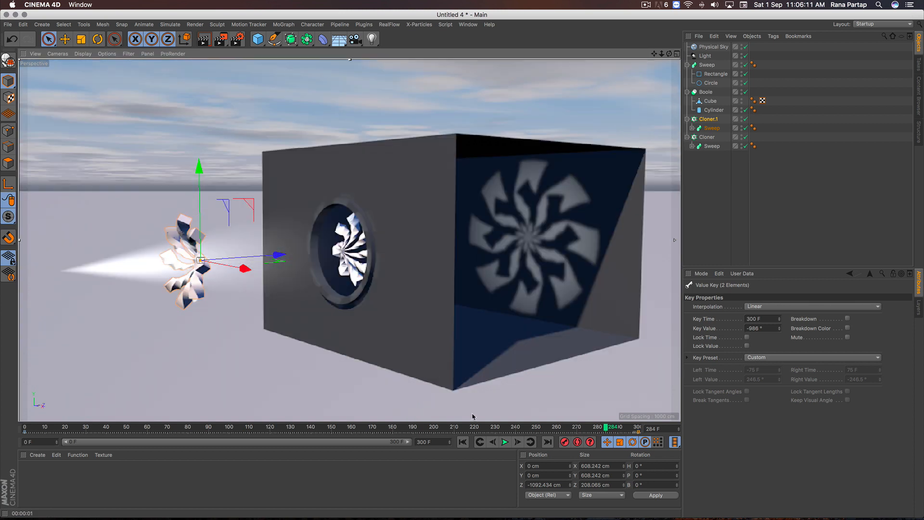
pyautogui.click(462, 441)
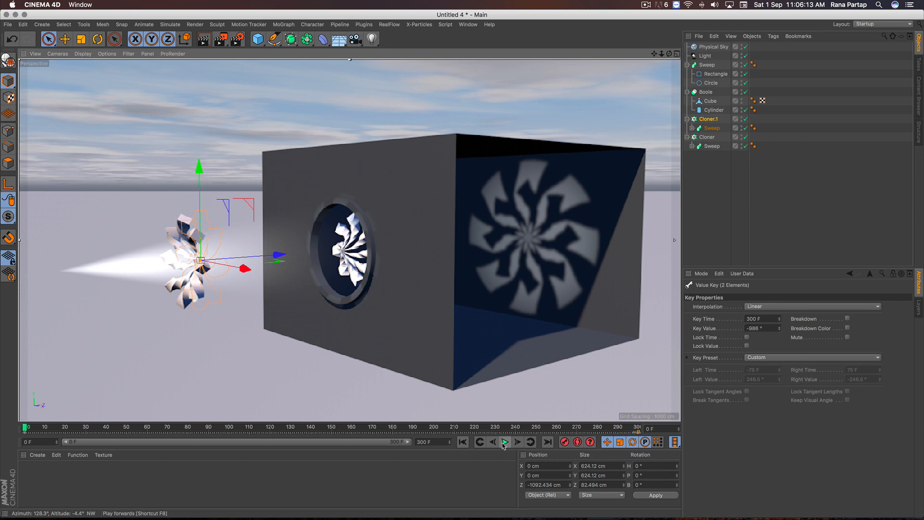
pyautogui.click(504, 443)
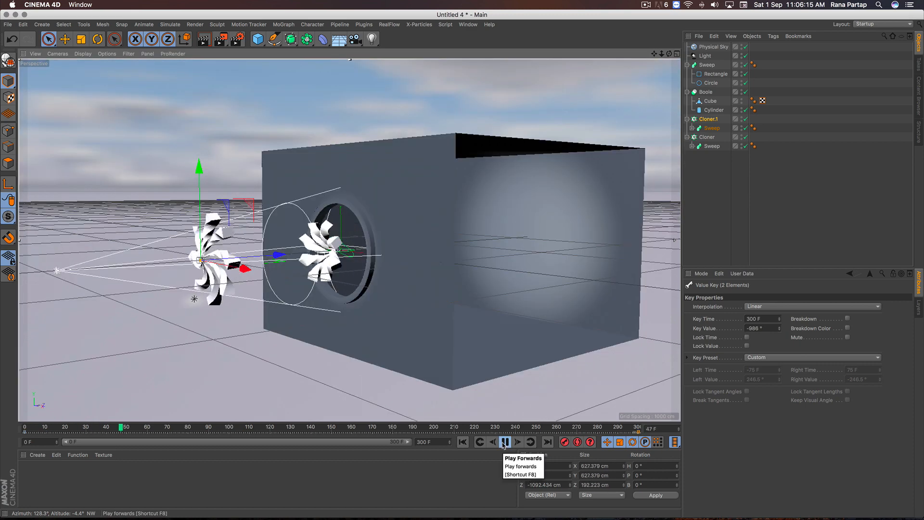
pyautogui.click(504, 443)
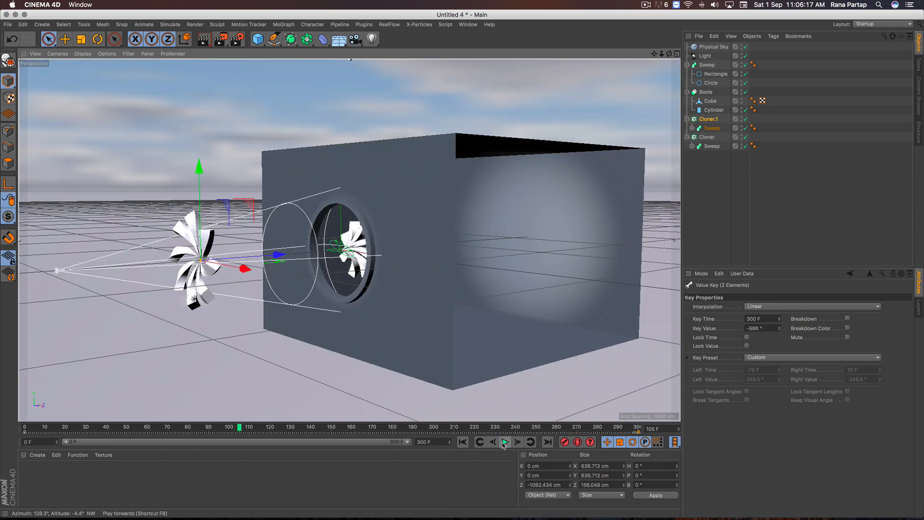
pyautogui.click(504, 443)
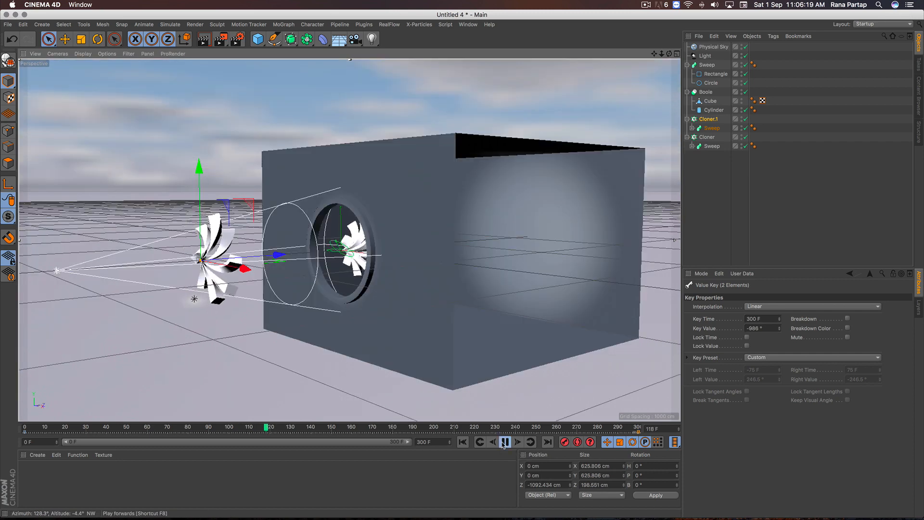
pyautogui.click(504, 442)
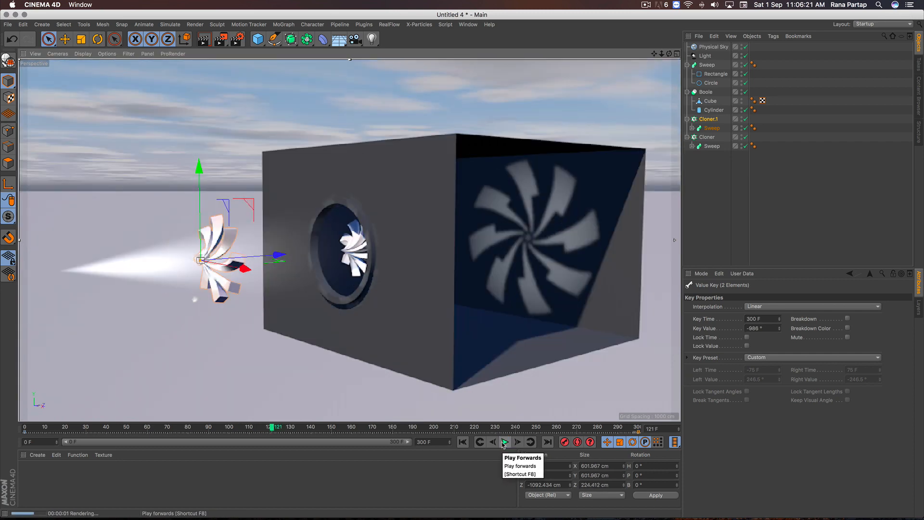
pyautogui.click(504, 443)
pyautogui.click(504, 442)
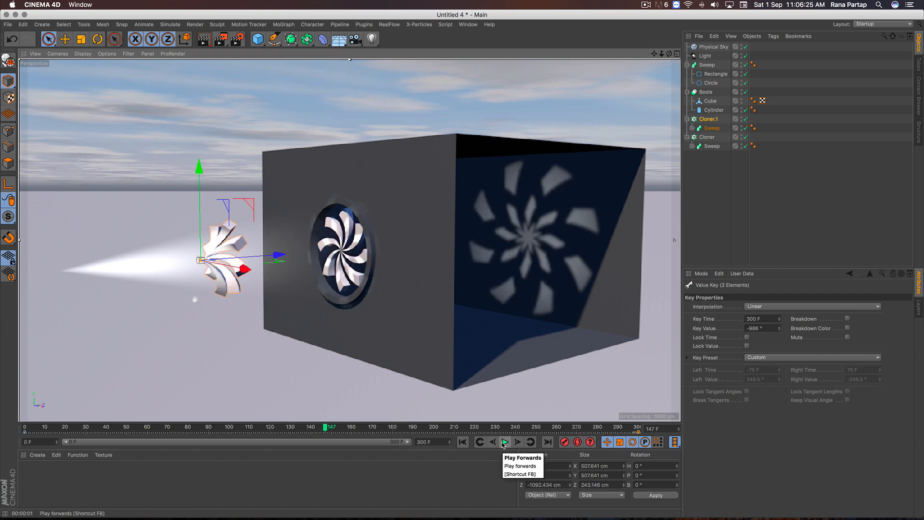
pyautogui.click(504, 443)
pyautogui.click(504, 442)
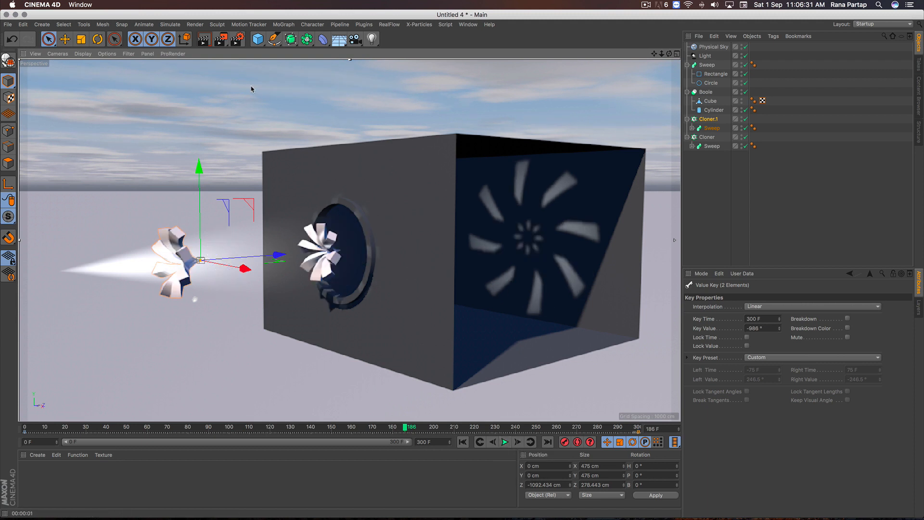
# Configure the render output with the HDTV 1080 25 preset and a frame range of All Frames.
pyautogui.click(237, 39)
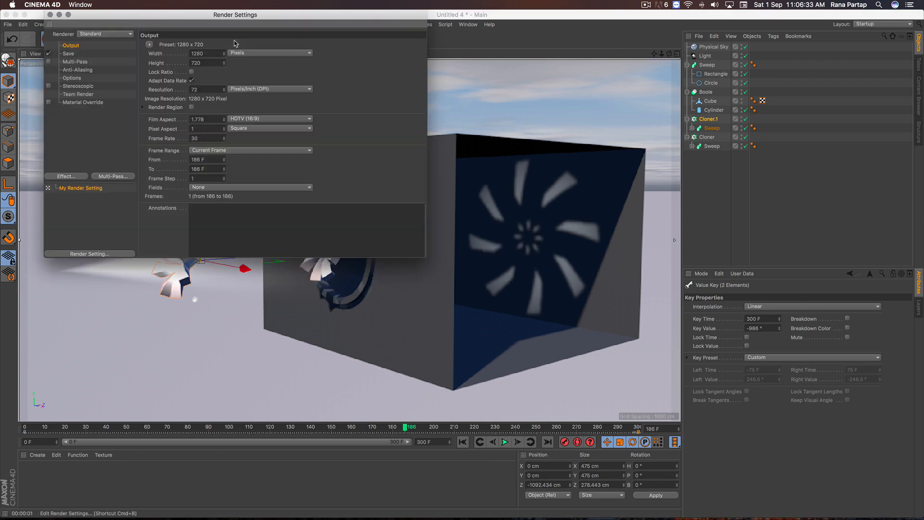
pyautogui.moveTo(215, 15); pyautogui.dragTo(311, 76)
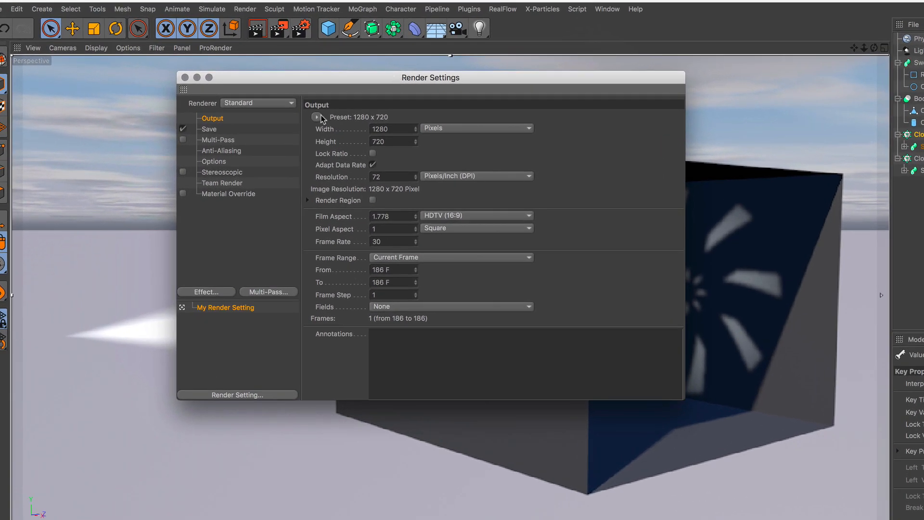
pyautogui.click(321, 118)
pyautogui.moveTo(341, 157)
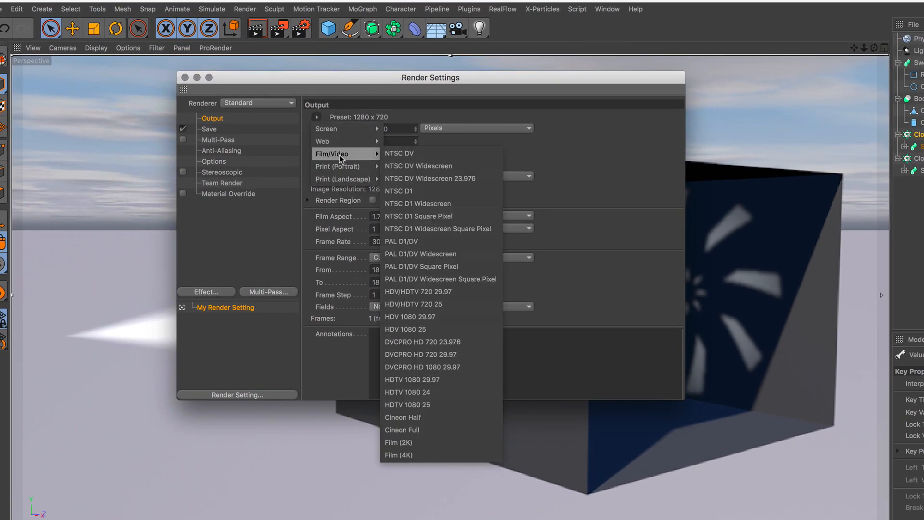
pyautogui.click(450, 406)
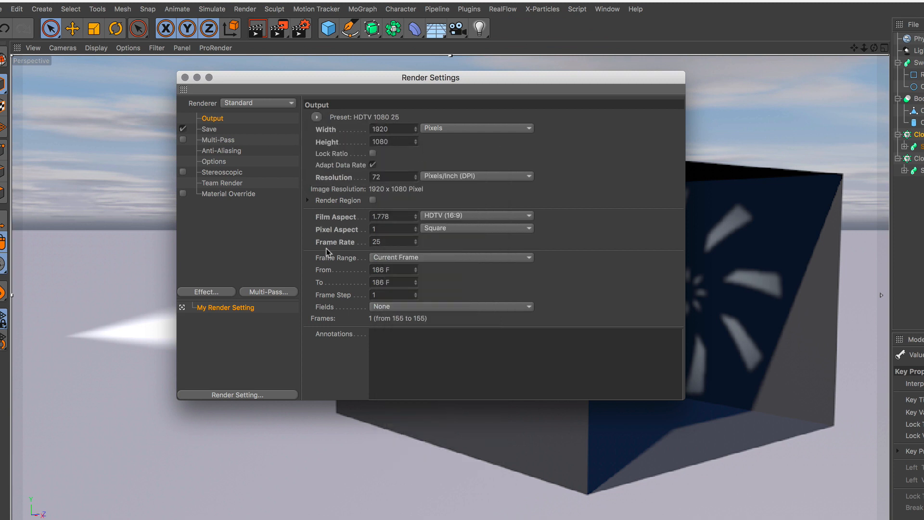
pyautogui.click(444, 259)
pyautogui.click(442, 295)
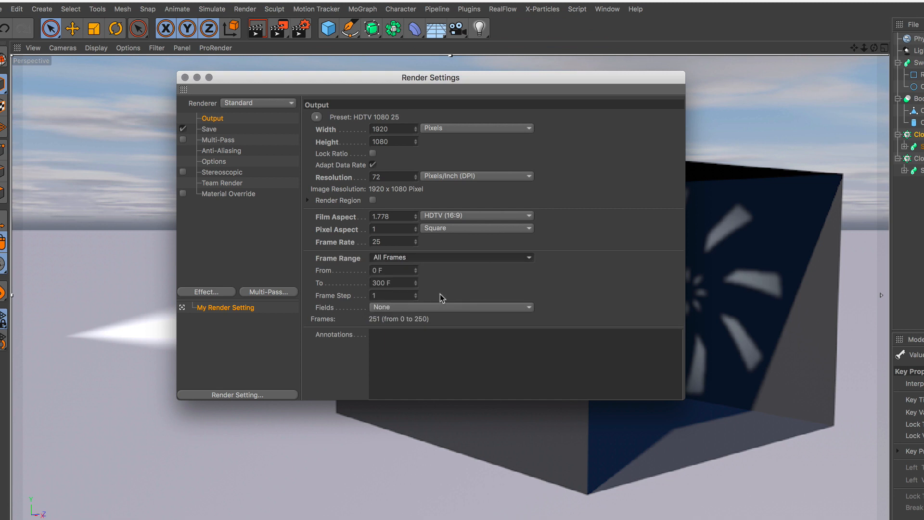
# Set the render to save in MP4 format as SHADOW ANI on the Desktop, and close the render settings.
pyautogui.click(210, 130)
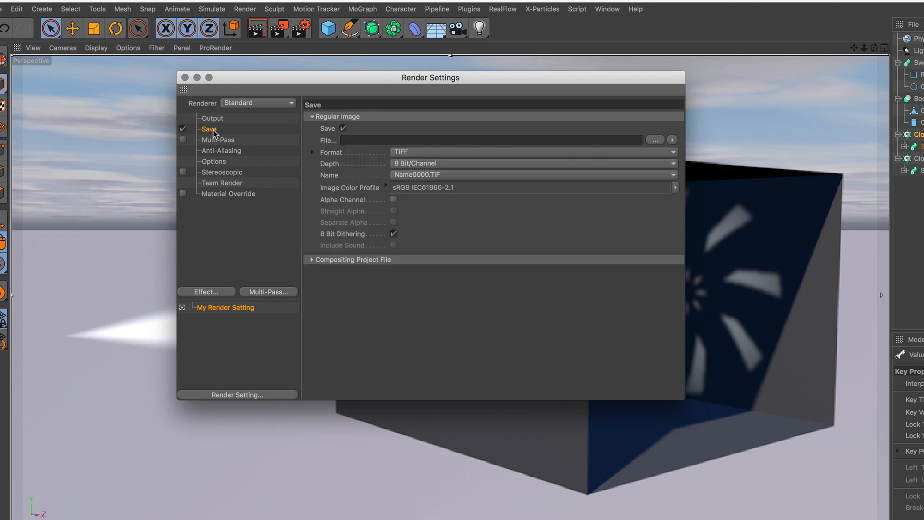
pyautogui.click(417, 151)
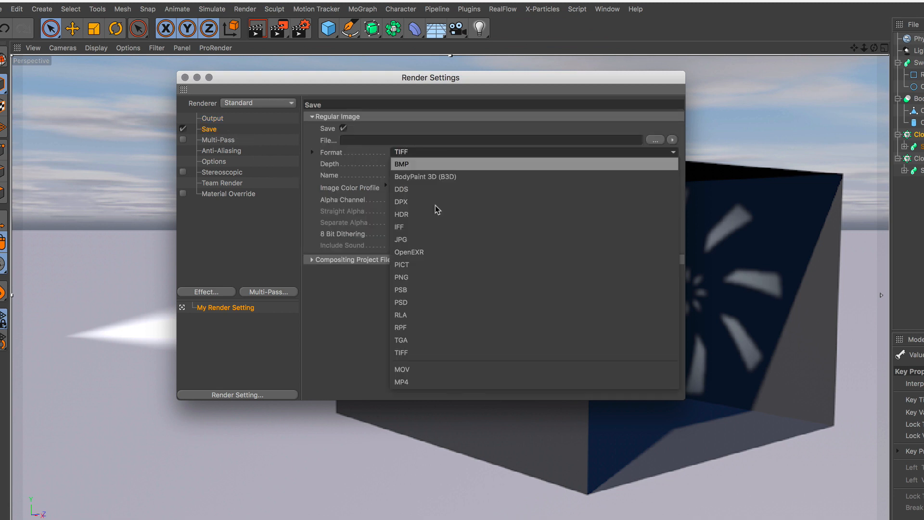
pyautogui.click(453, 382)
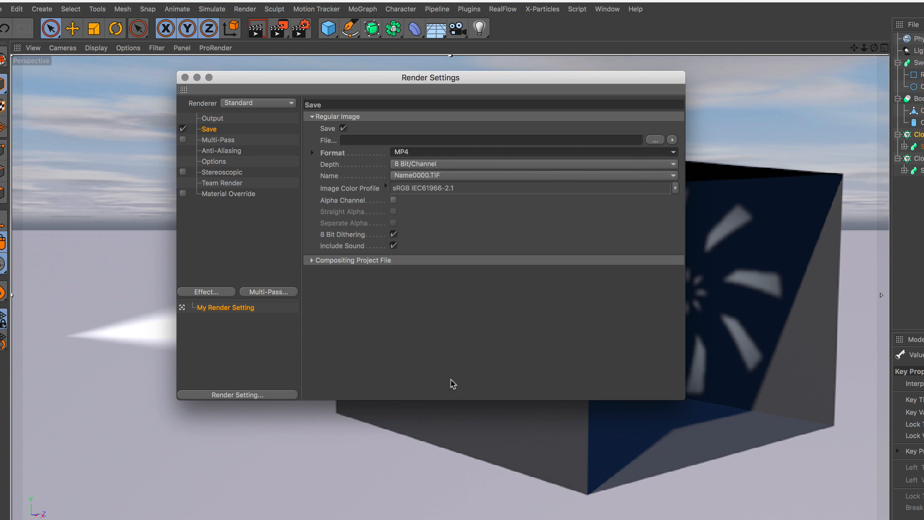
pyautogui.click(649, 140)
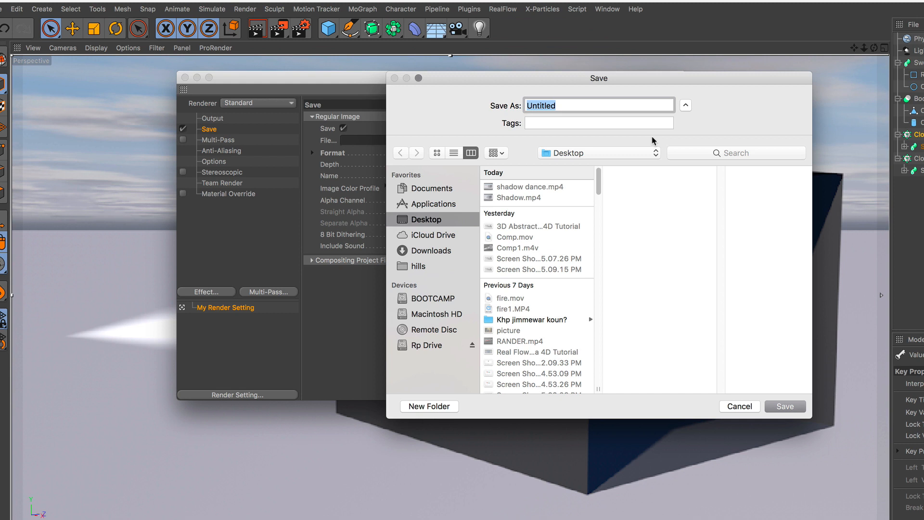
pyautogui.write('SHADOW ANI')
pyautogui.click(780, 406)
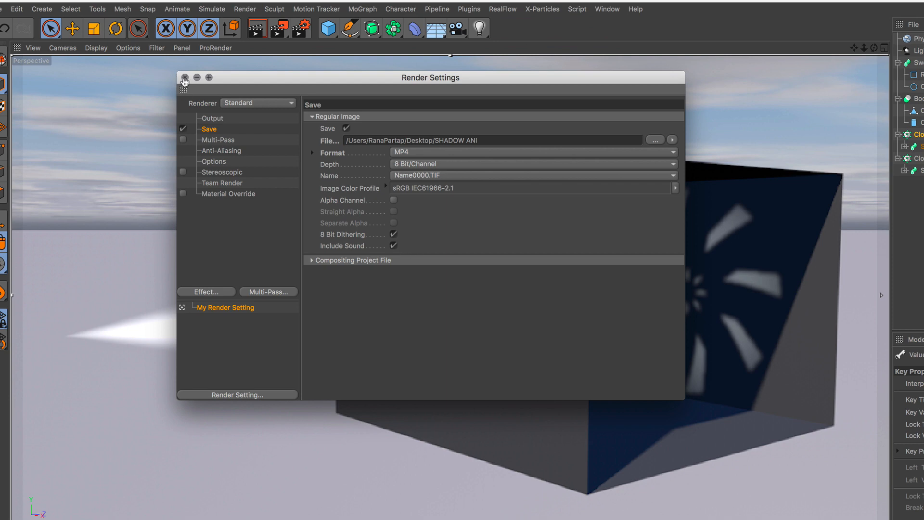
pyautogui.click(185, 78)
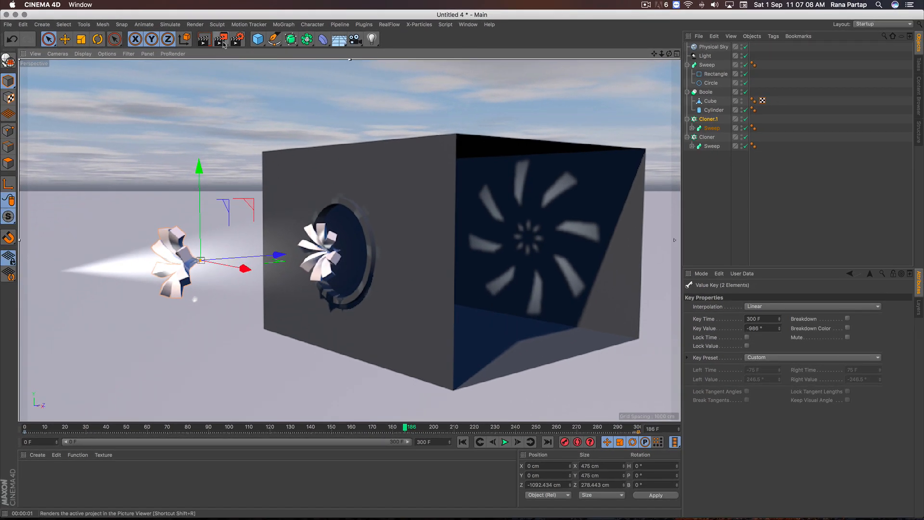
# Render the animation to the Picture Viewer and play the rendered frames from the start.
pyautogui.click(222, 42)
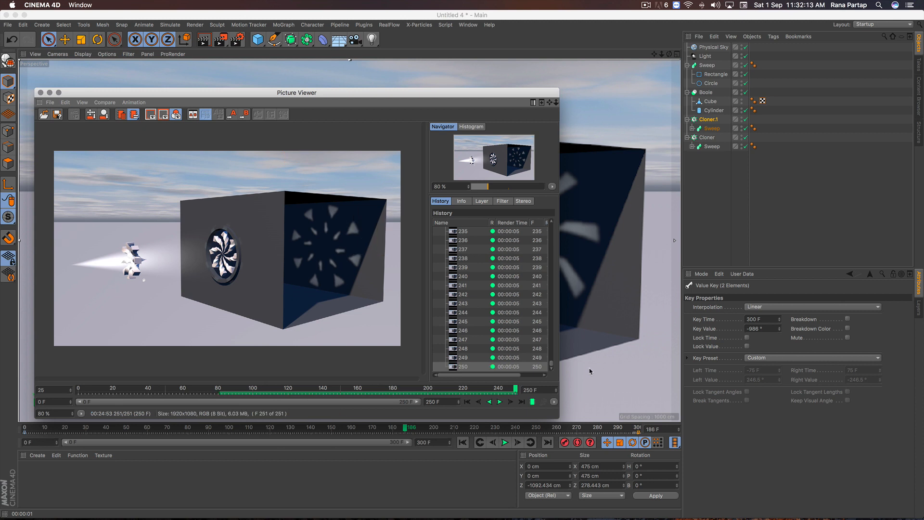
pyautogui.click(468, 402)
pyautogui.click(499, 402)
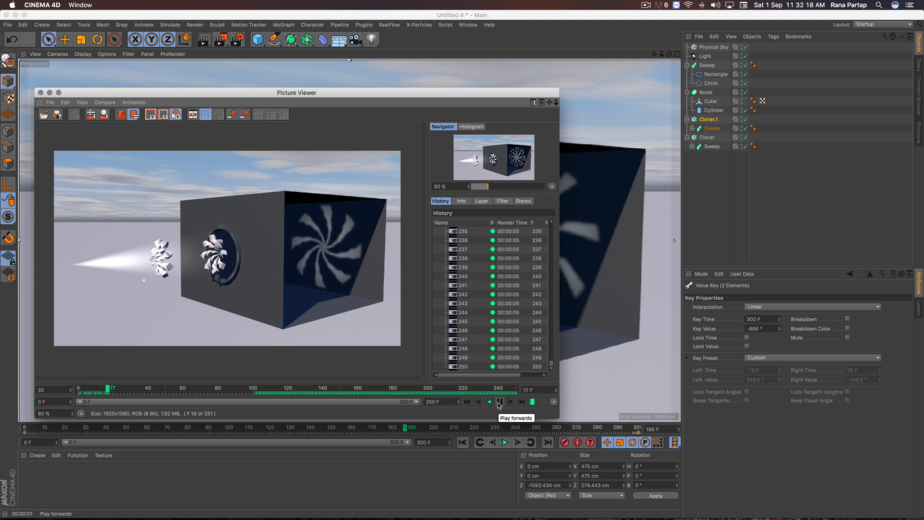